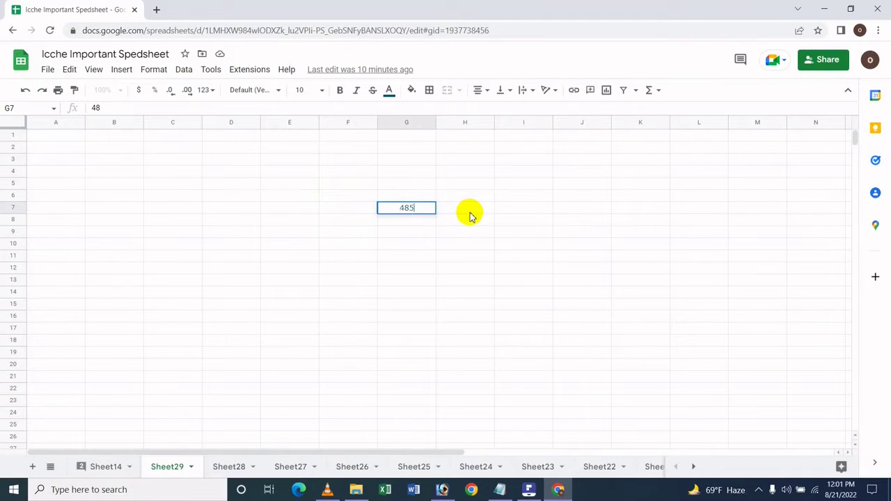
- Enter the values 4850, 5860 and 6870 in cells G7 through G9
{"action": "key", "text": "Return"}
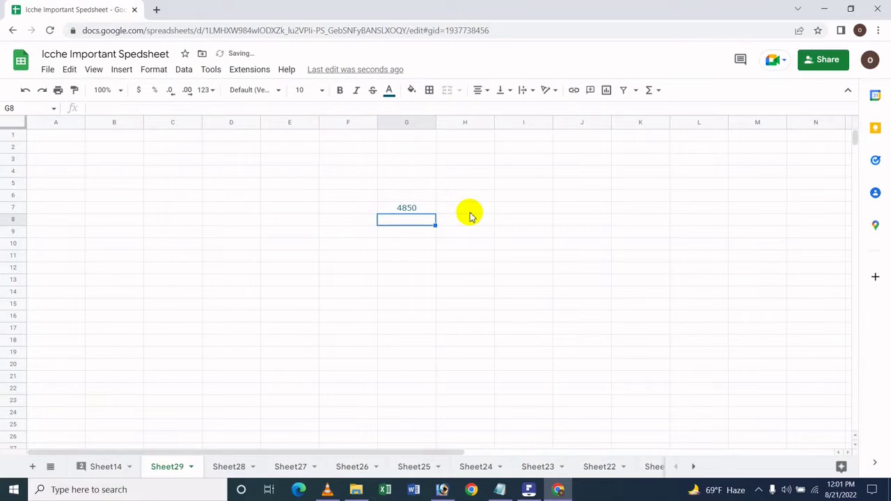
{"action": "type", "text": "5860"}
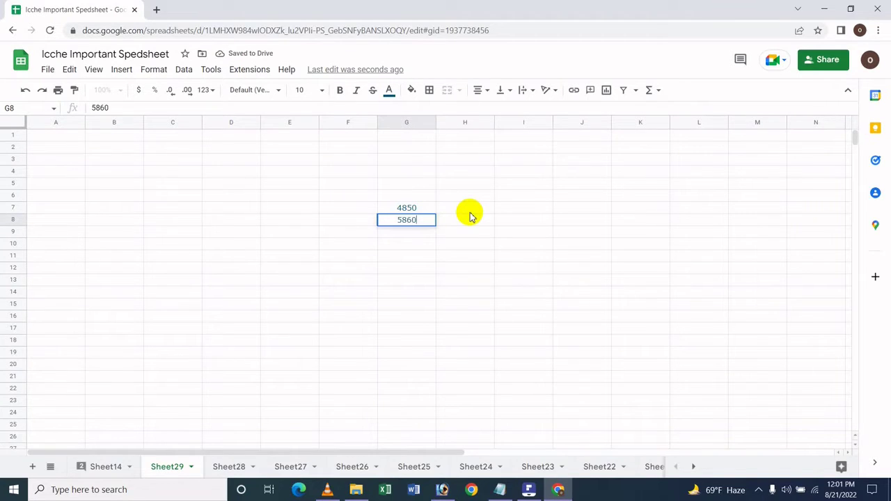
{"action": "key", "text": "Return"}
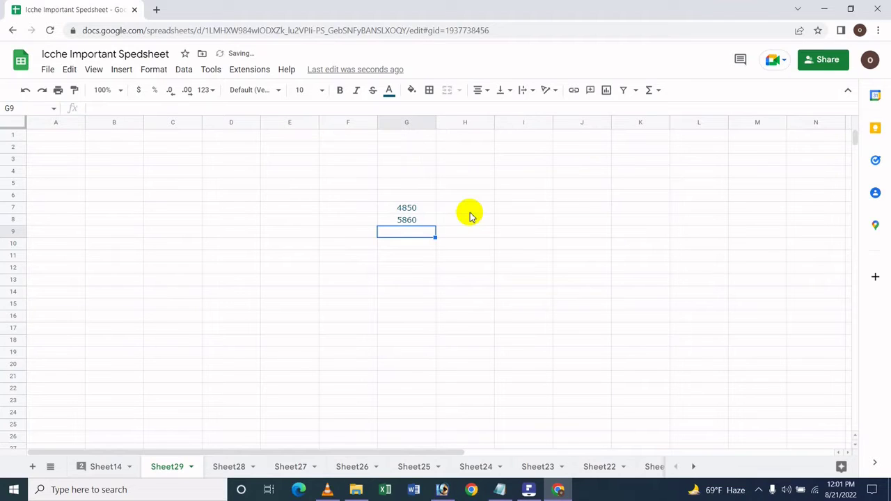
{"action": "type", "text": "6"}
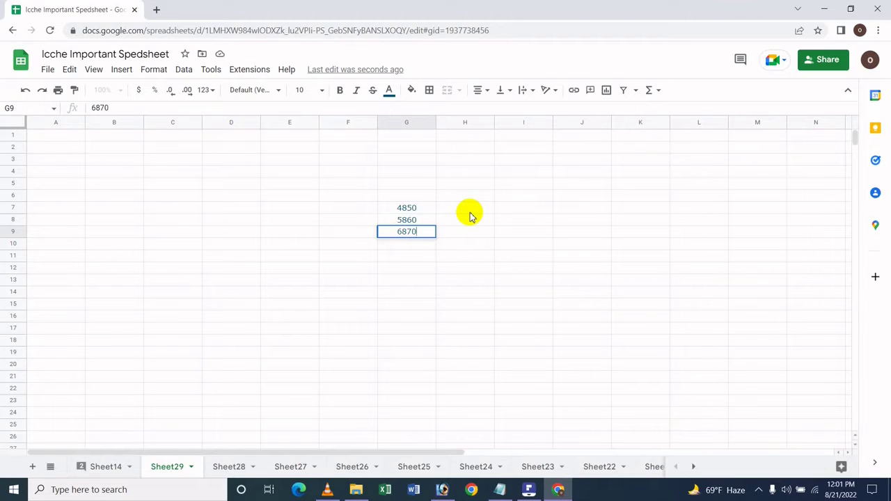
{"action": "type", "text": "870"}
{"action": "key", "text": "Return"}
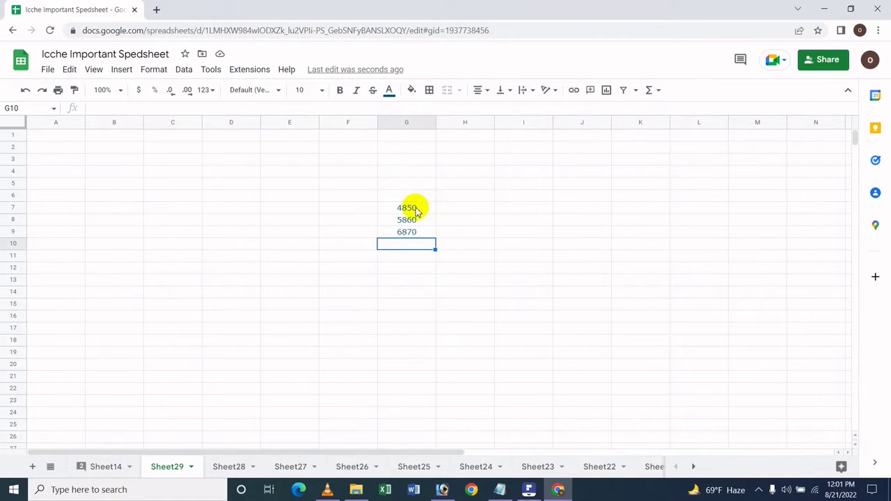
- Apply the Number format with thousands separators and two decimals to cells G7:G9
{"action": "left_click", "coordinate": [406, 207]}
{"action": "left_click", "coordinate": [410, 235], "text": "shift"}
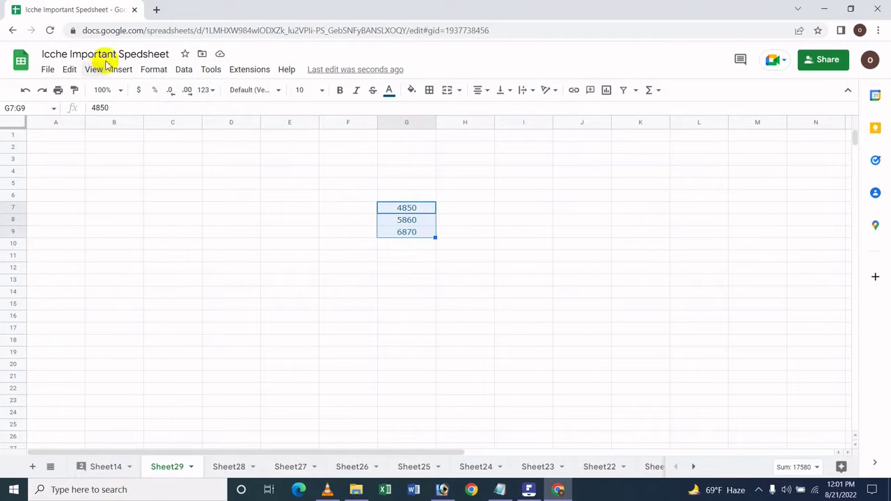
{"action": "left_click", "coordinate": [162, 71]}
{"action": "mouse_move", "coordinate": [188, 127]}
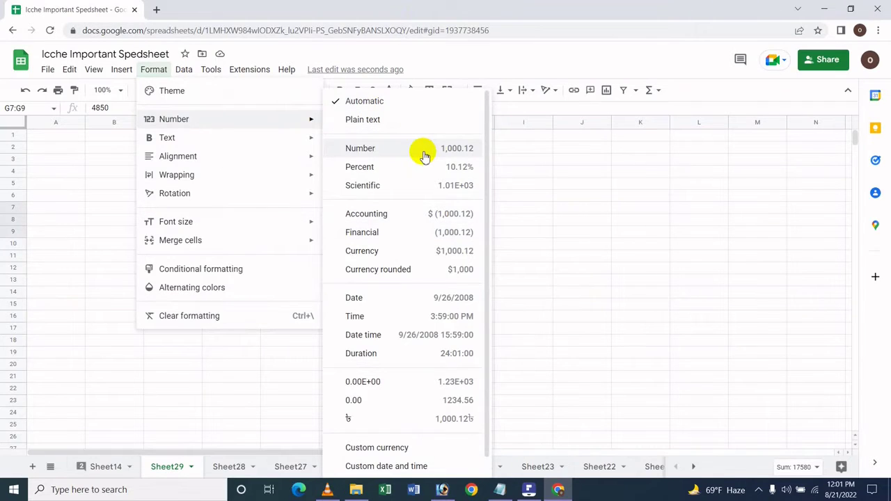
{"action": "left_click", "coordinate": [448, 233]}
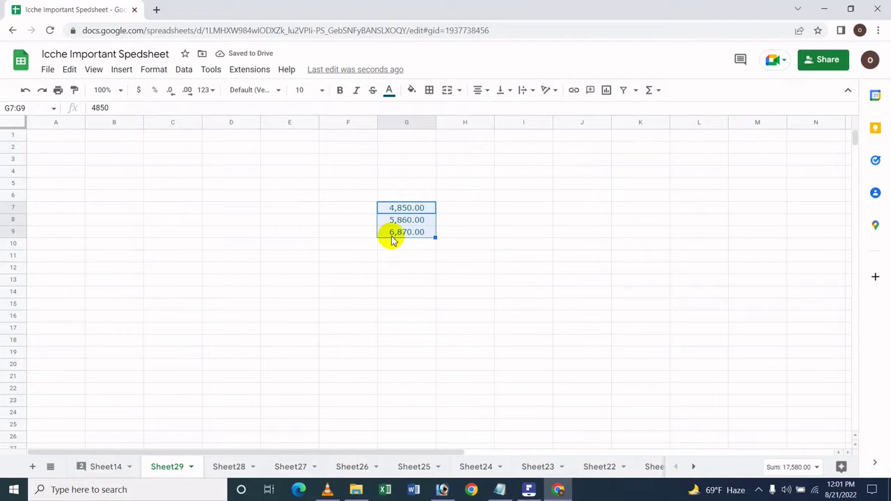
- Set the number format of cells G7:G9 back to Automatic
{"action": "left_click", "coordinate": [209, 91]}
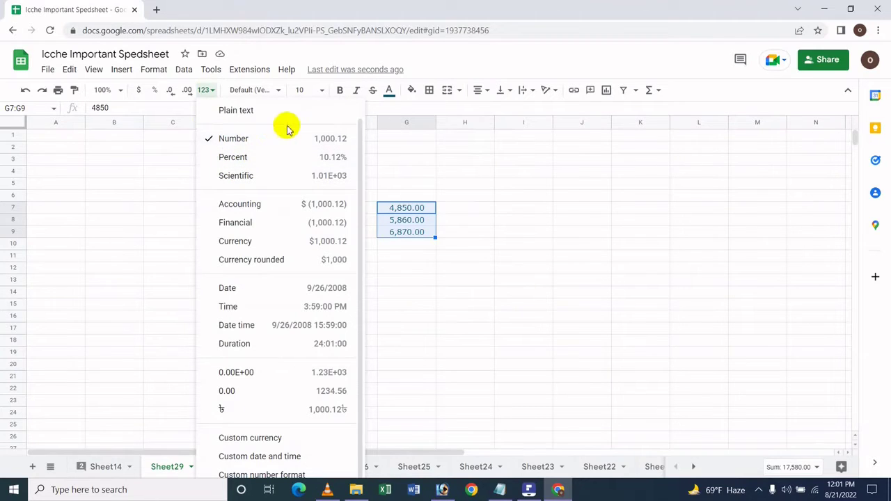
{"action": "scroll", "coordinate": [284, 243], "scroll_direction": "up", "scroll_amount": 1}
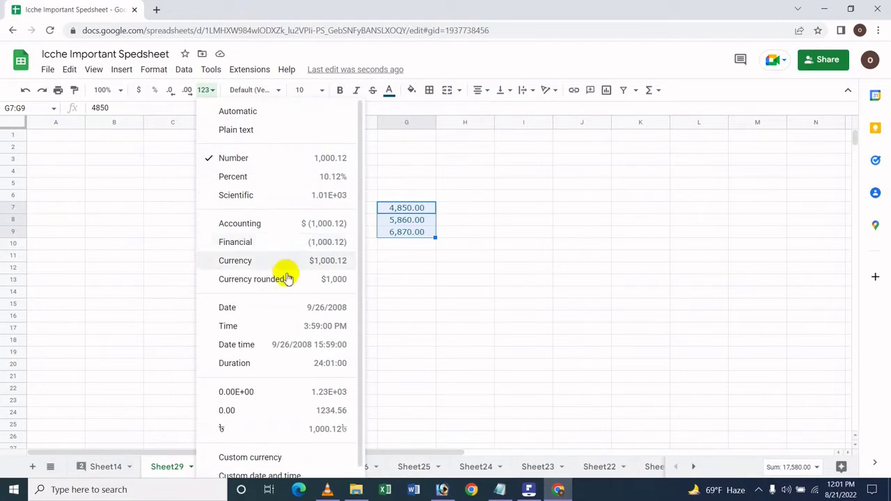
{"action": "left_click", "coordinate": [293, 117]}
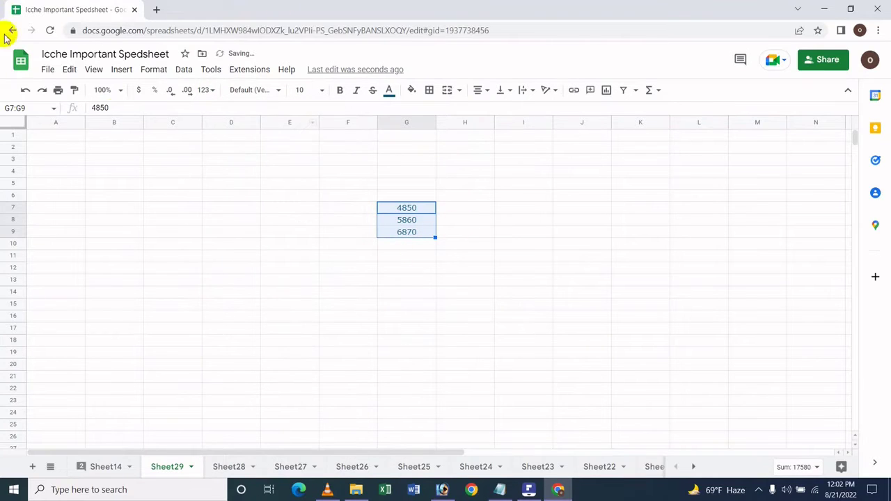
- Format cells G7:G9 as Percent and return them to the Automatic format
{"action": "left_click", "coordinate": [203, 89]}
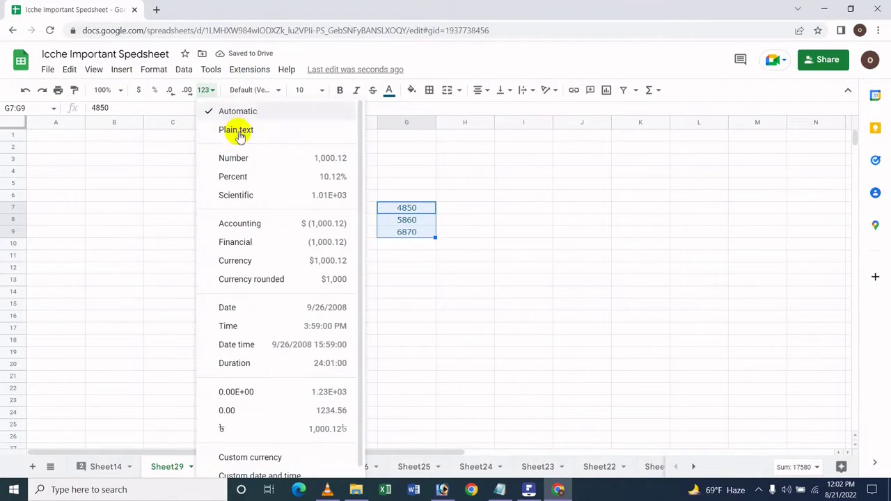
{"action": "left_click", "coordinate": [254, 179]}
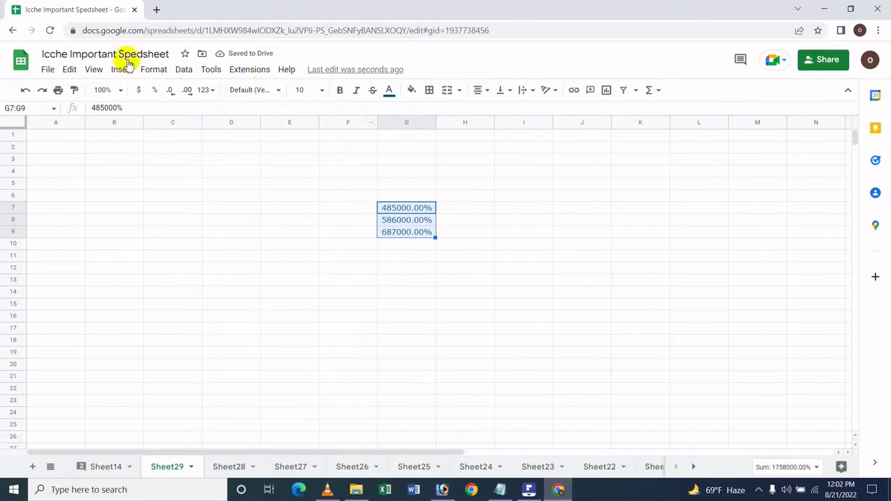
{"action": "left_click", "coordinate": [205, 90]}
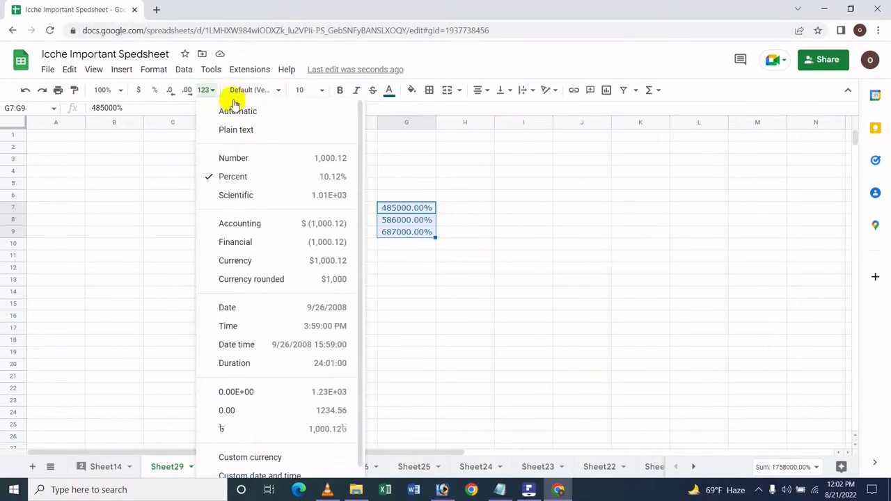
{"action": "left_click", "coordinate": [285, 110]}
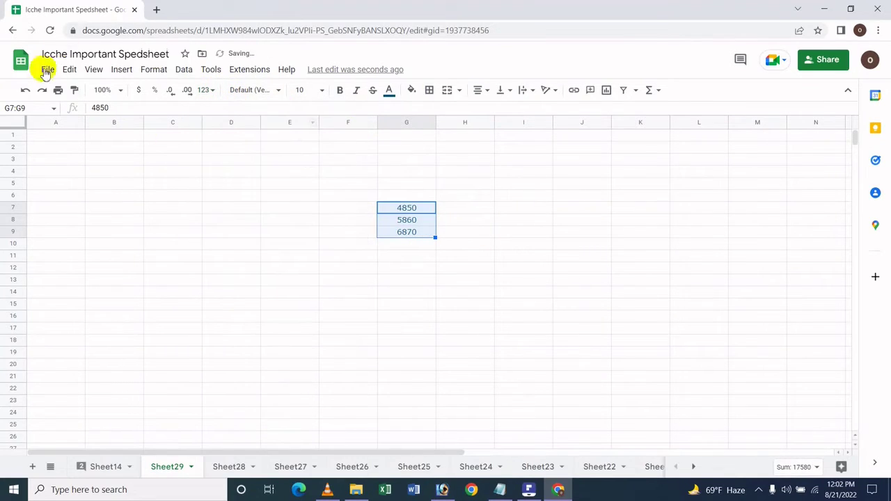
- Apply the percent format to cells G7:G9 and replace it with the dollar currency format
{"action": "left_click", "coordinate": [156, 91]}
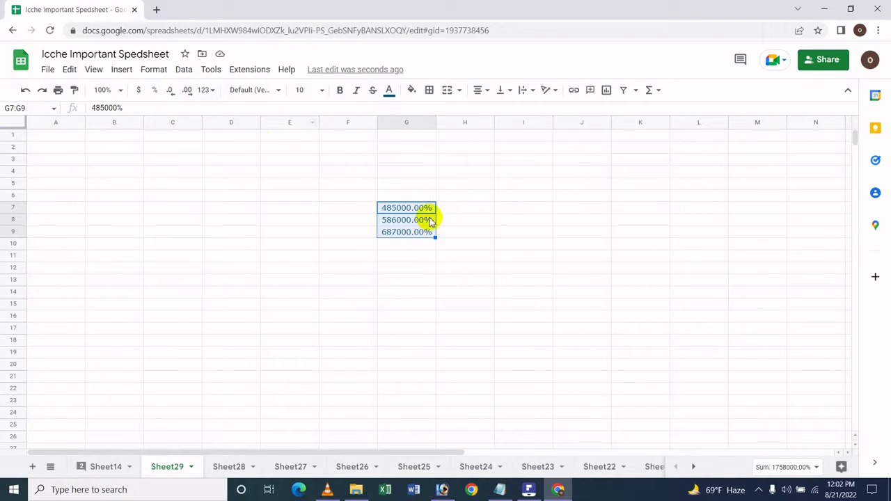
{"action": "left_click", "coordinate": [139, 87]}
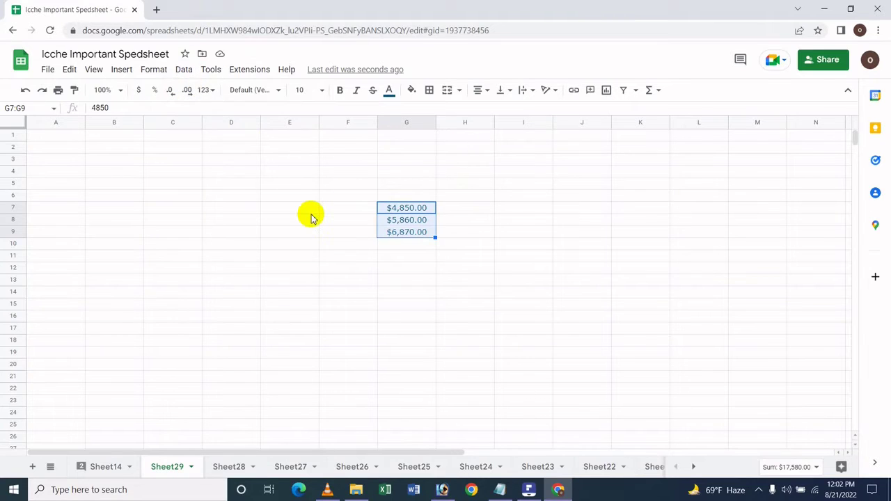
- Increase the decimal places of the currency values in G7:G9 to six
{"action": "left_click", "coordinate": [188, 91]}
{"action": "left_click", "coordinate": [188, 92]}
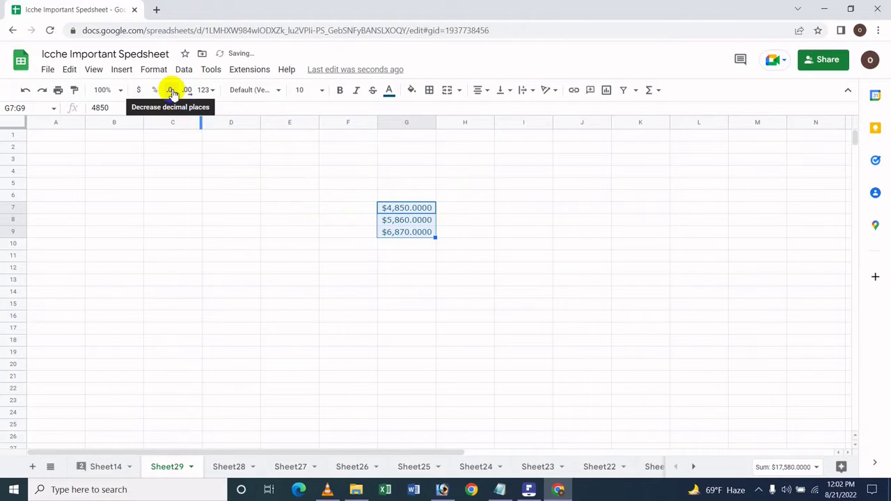
{"action": "left_click", "coordinate": [187, 91]}
{"action": "left_click", "coordinate": [186, 91]}
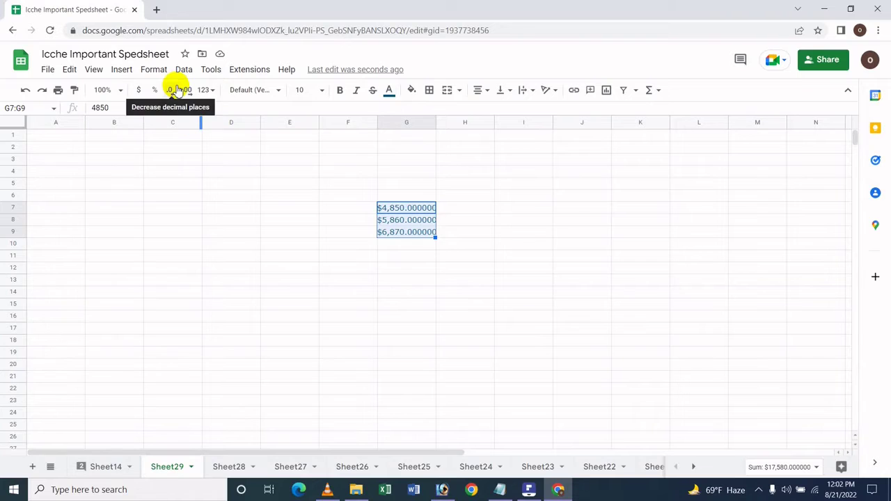
- Reduce the decimal places of the currency values in G7:G9 to three
{"action": "left_click", "coordinate": [178, 91]}
{"action": "left_click", "coordinate": [178, 90]}
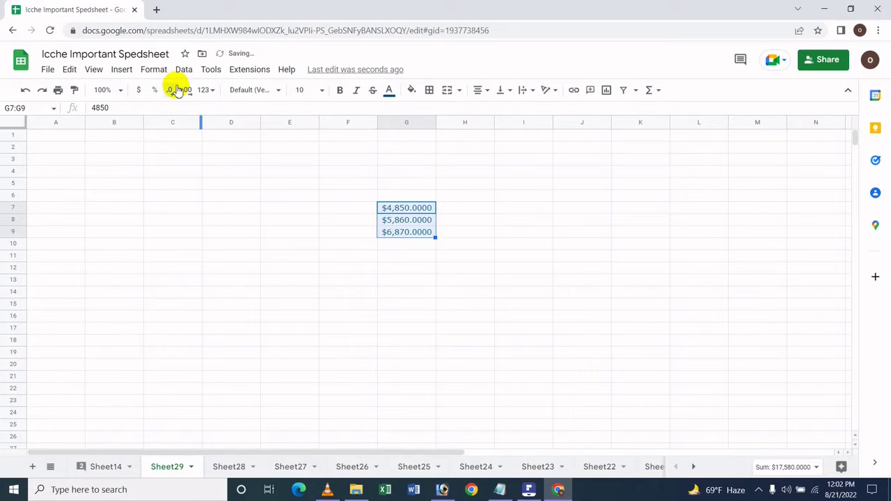
{"action": "left_click", "coordinate": [178, 90]}
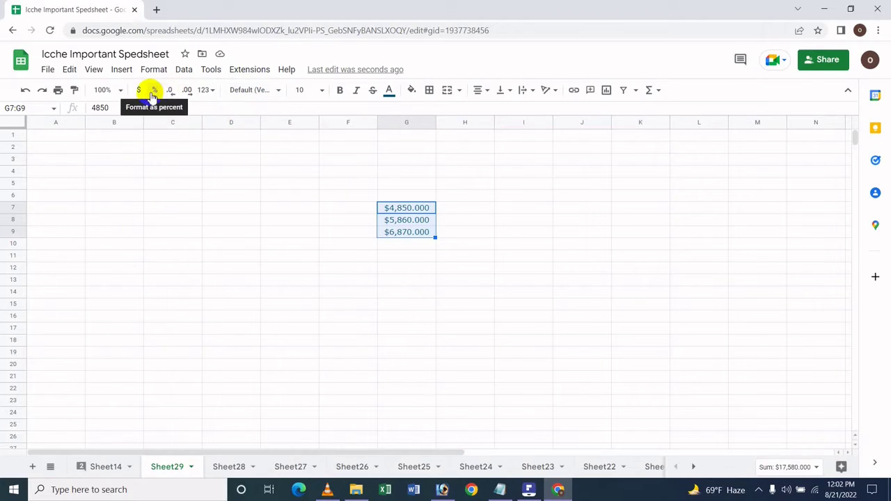
- Format cells G7:G9 as Scientific and switch them to the Financial format
{"action": "left_click", "coordinate": [206, 91]}
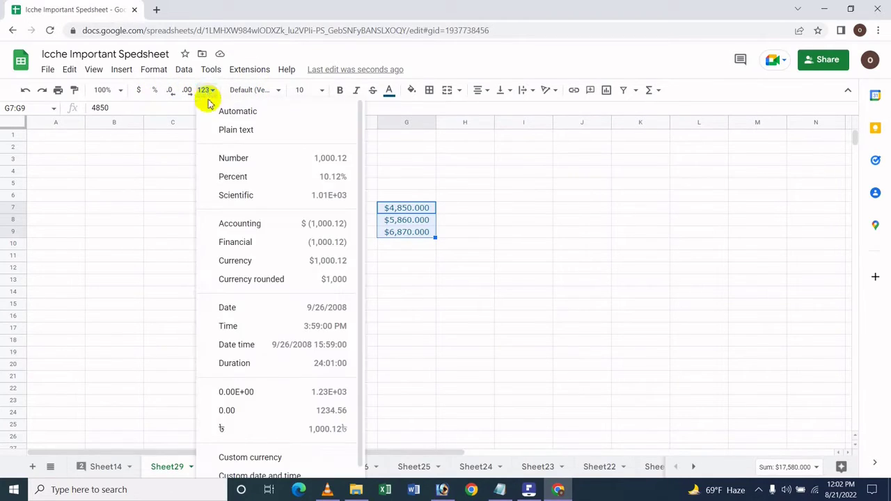
{"action": "left_click", "coordinate": [245, 200]}
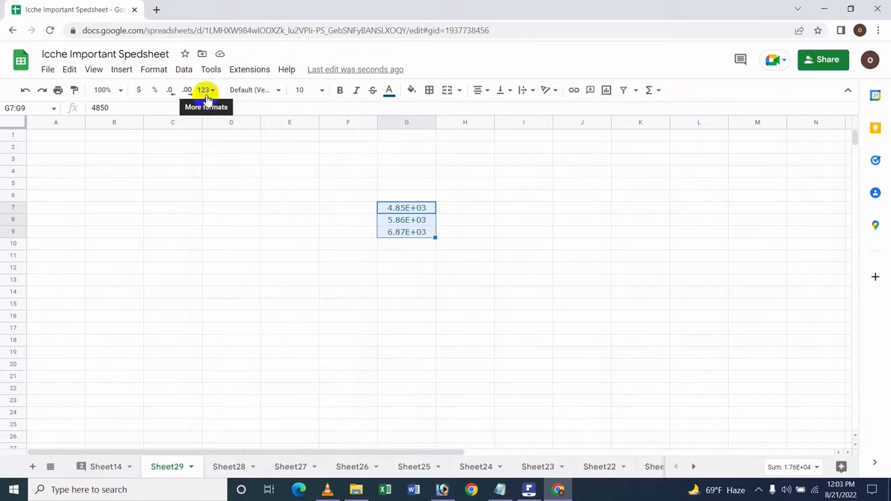
{"action": "left_click", "coordinate": [205, 90]}
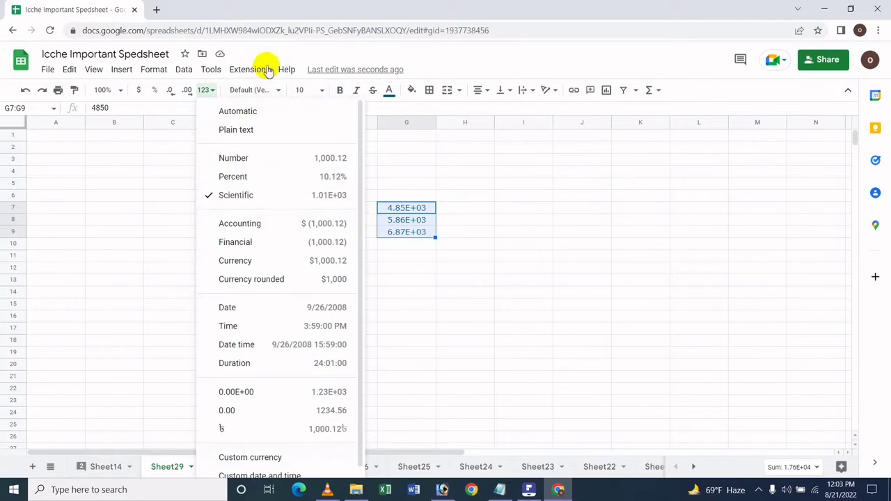
{"action": "left_click", "coordinate": [205, 91]}
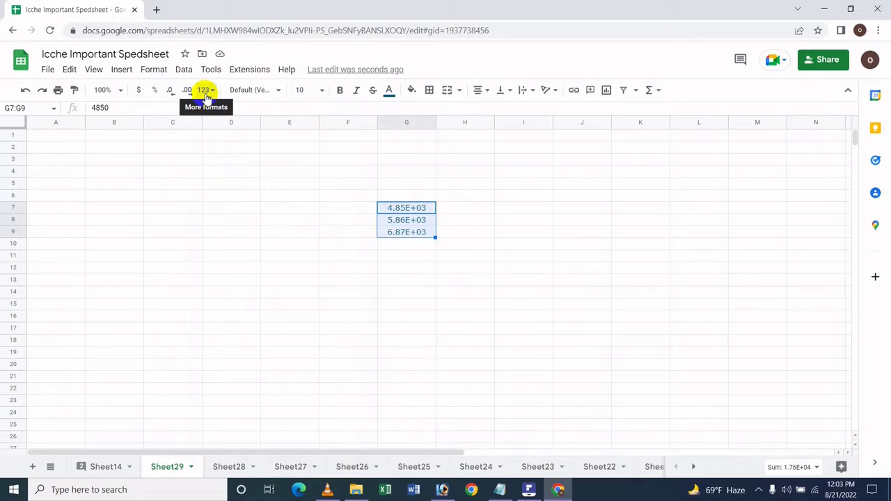
{"action": "left_click", "coordinate": [205, 91]}
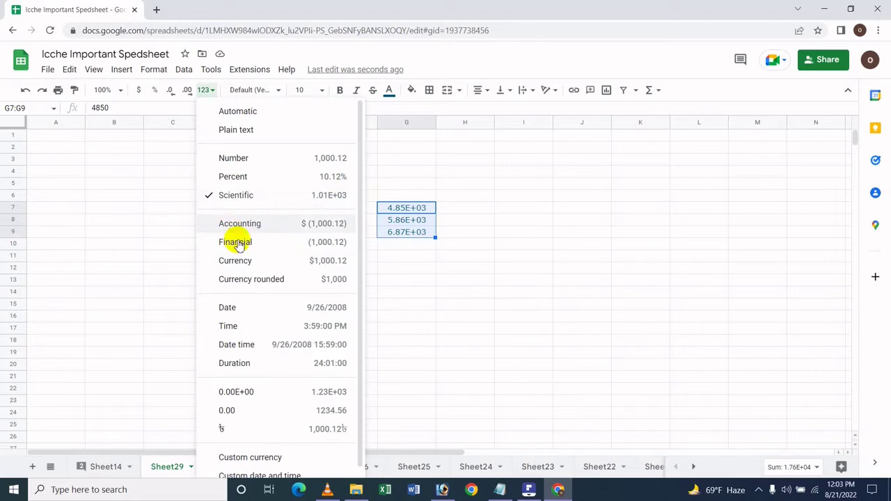
{"action": "left_click", "coordinate": [301, 244]}
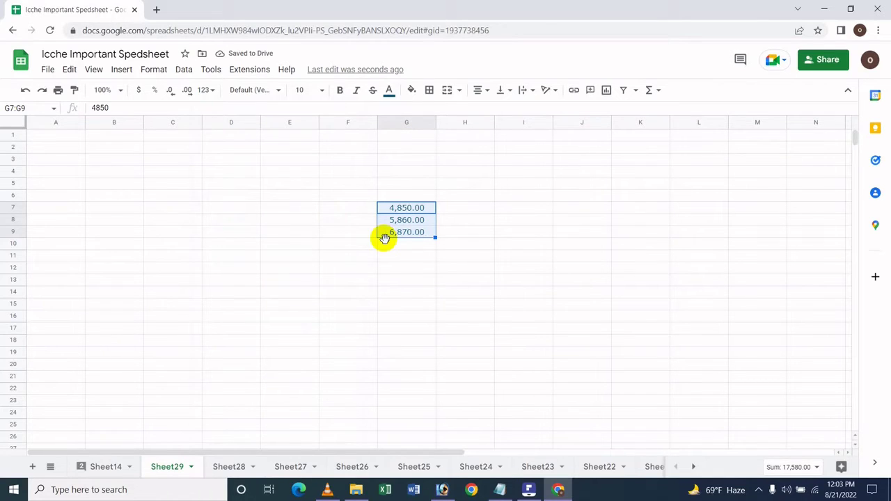
- Apply the Currency format with a dollar sign and two decimals to cells G7:G9
{"action": "left_click", "coordinate": [153, 70]}
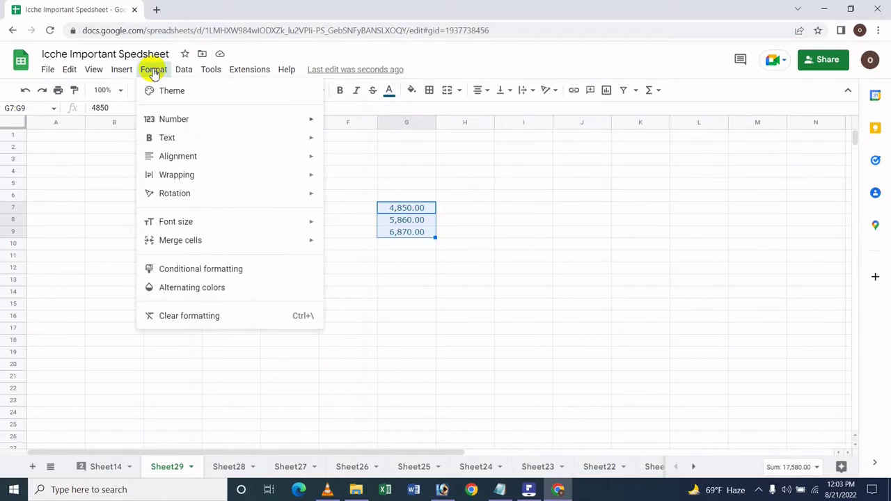
{"action": "mouse_move", "coordinate": [188, 124]}
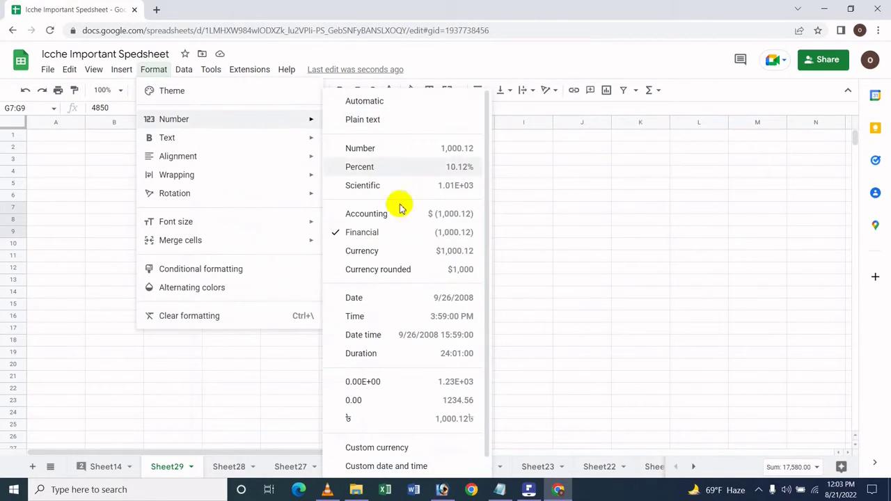
{"action": "left_click", "coordinate": [402, 254]}
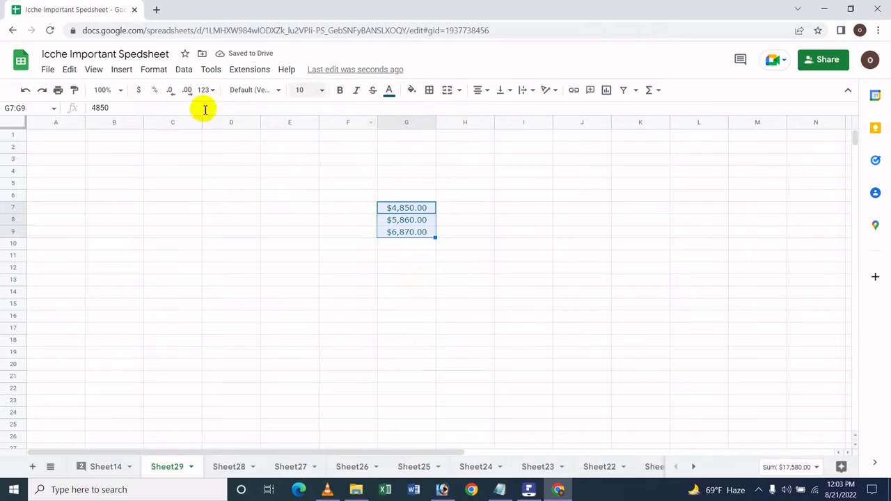
{"action": "left_click", "coordinate": [142, 94]}
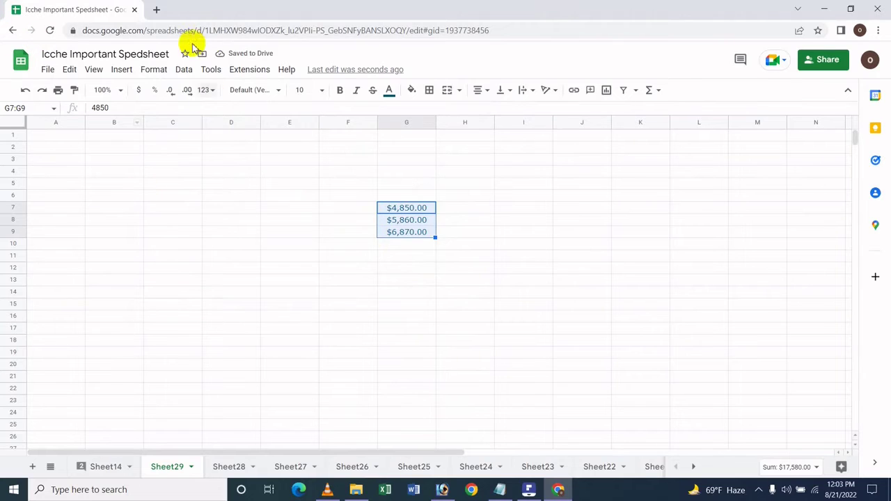
{"action": "left_click", "coordinate": [153, 68]}
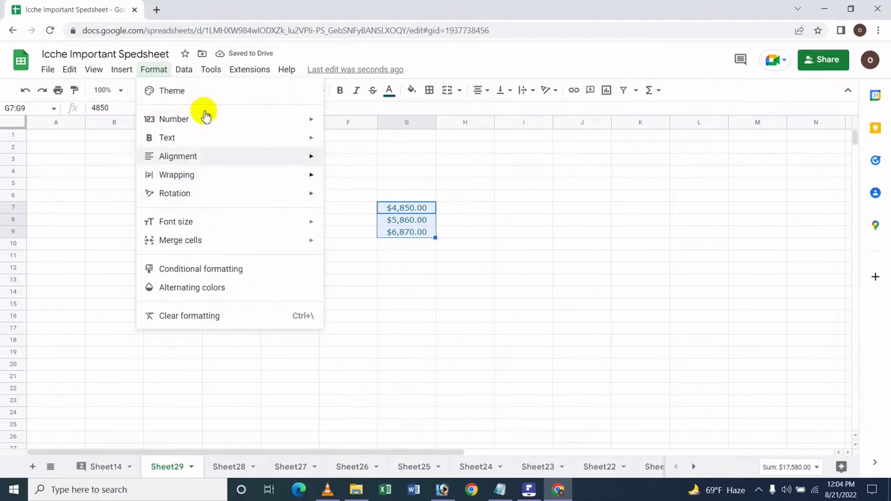
{"action": "mouse_move", "coordinate": [218, 126]}
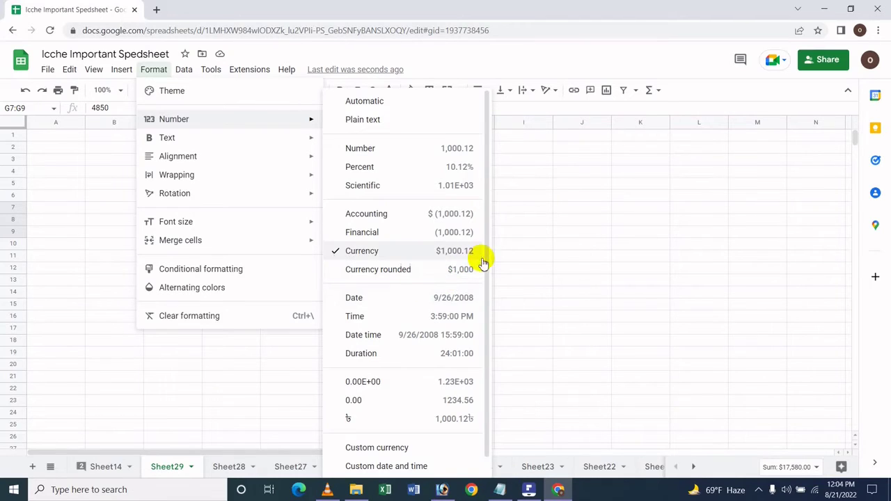
{"action": "left_click", "coordinate": [706, 94]}
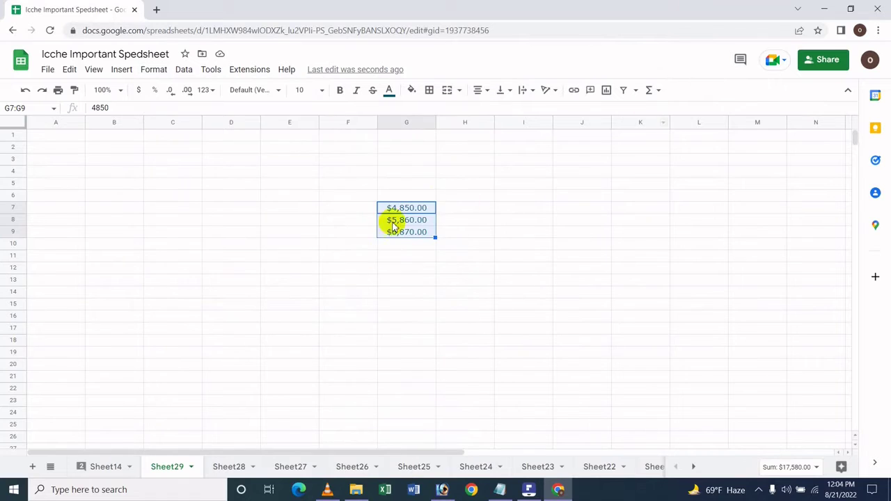
- Apply the Currency rounded format to the values in cells G7:G9
{"action": "left_click", "coordinate": [153, 70]}
{"action": "mouse_move", "coordinate": [307, 119]}
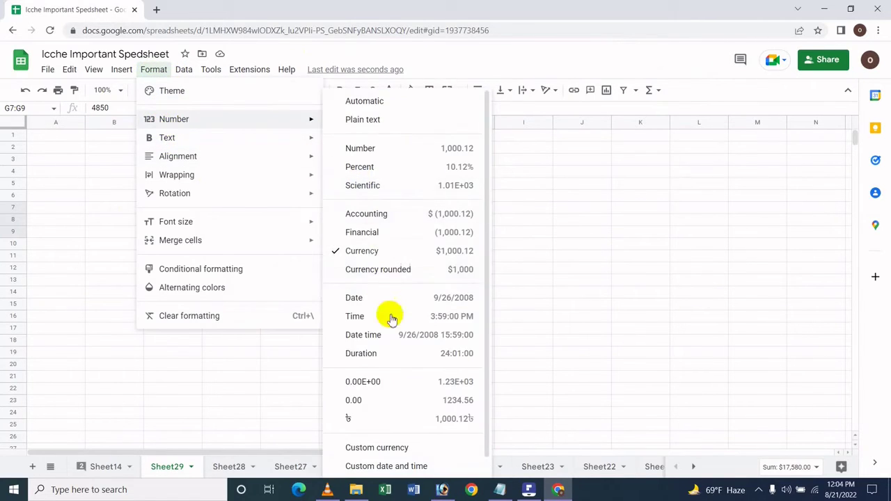
{"action": "left_click", "coordinate": [382, 269]}
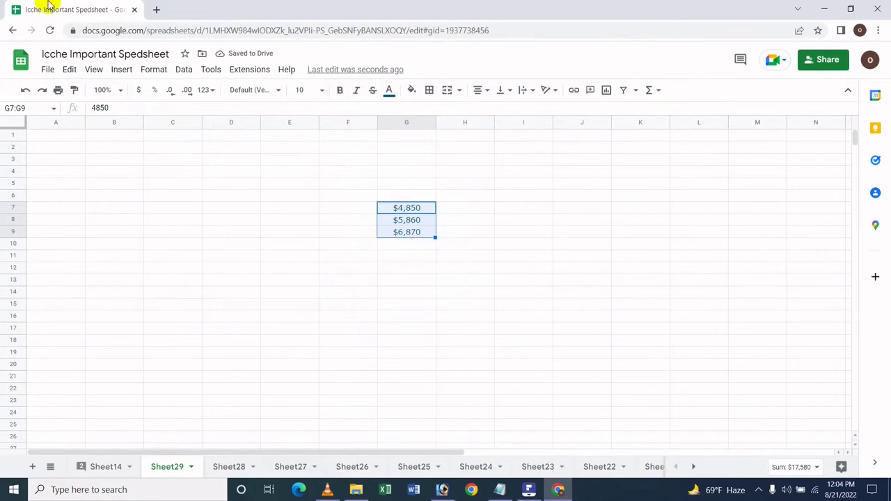
- Format cells G7:G9 as Date and switch them back to the Automatic format
{"action": "left_click", "coordinate": [153, 70]}
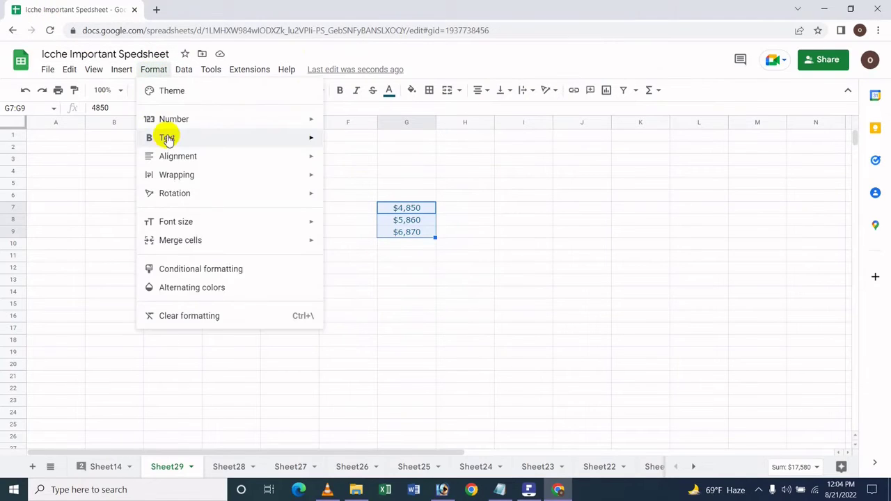
{"action": "mouse_move", "coordinate": [252, 119]}
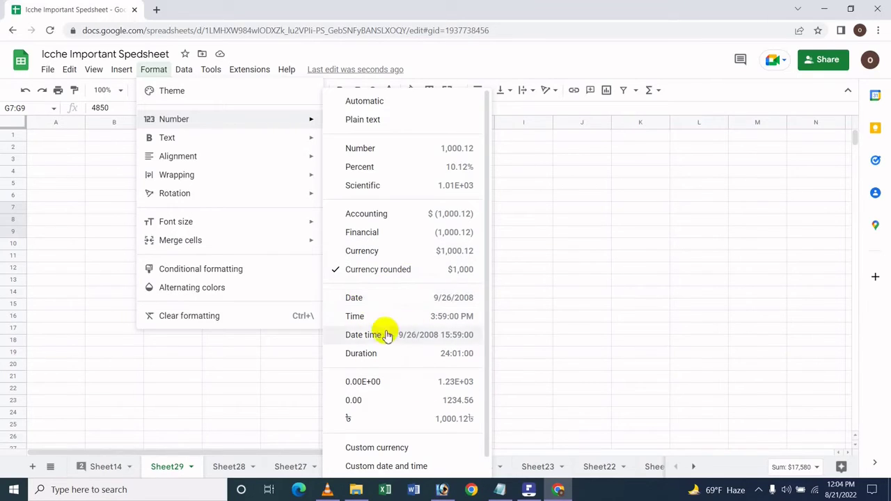
{"action": "left_click", "coordinate": [362, 297]}
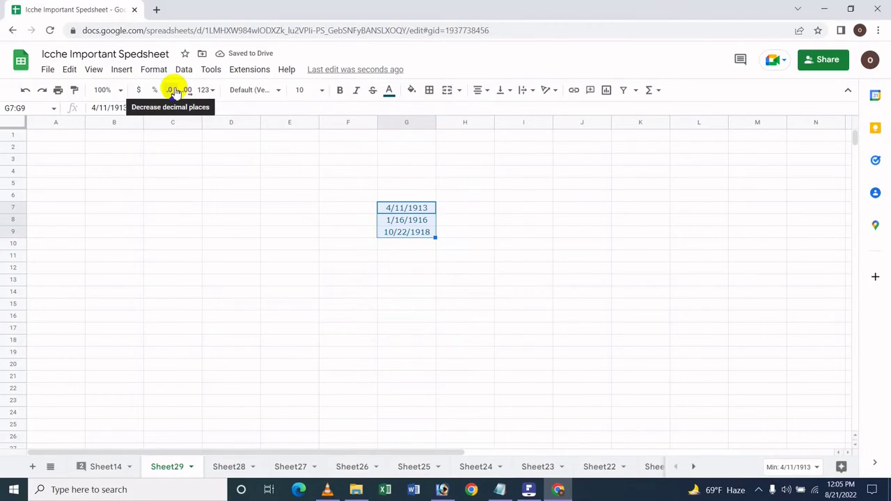
{"action": "left_click", "coordinate": [155, 75]}
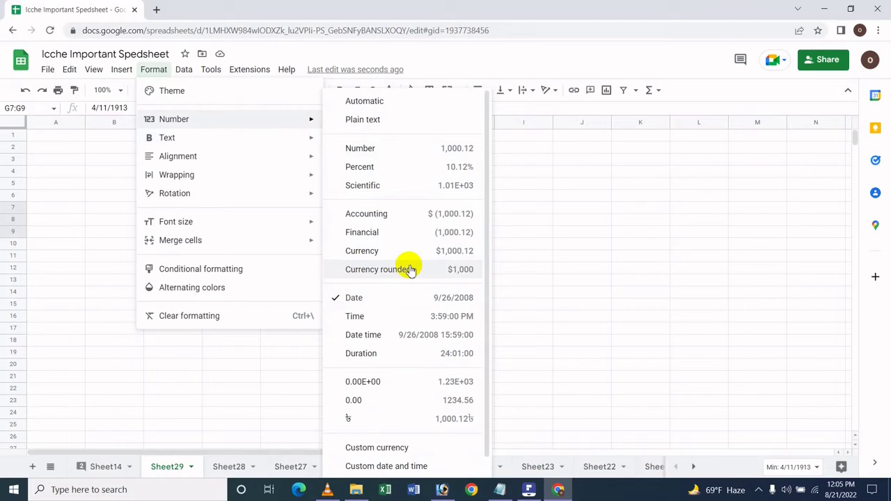
{"action": "left_click", "coordinate": [431, 102]}
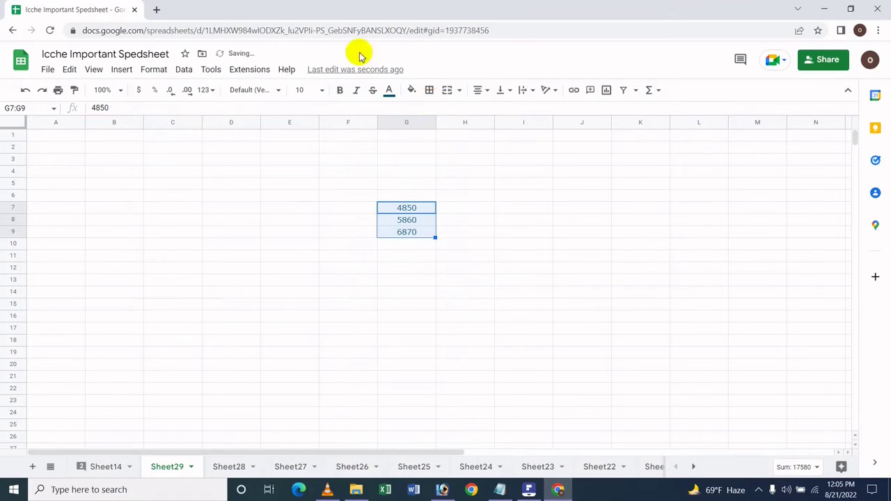
- Look through the custom number formats and apply the pattern 0.00 to cells G7:G9
{"action": "left_click", "coordinate": [209, 93]}
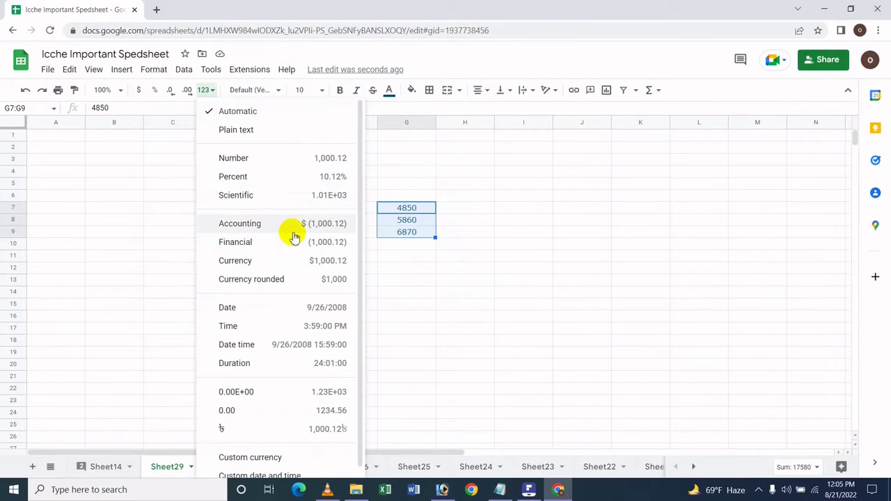
{"action": "scroll", "coordinate": [271, 320], "scroll_direction": "down", "scroll_amount": 1}
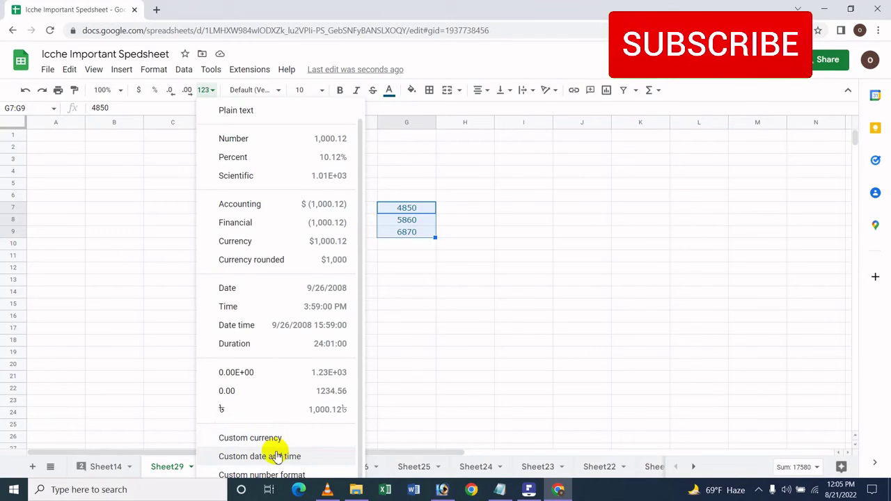
{"action": "left_click", "coordinate": [313, 474]}
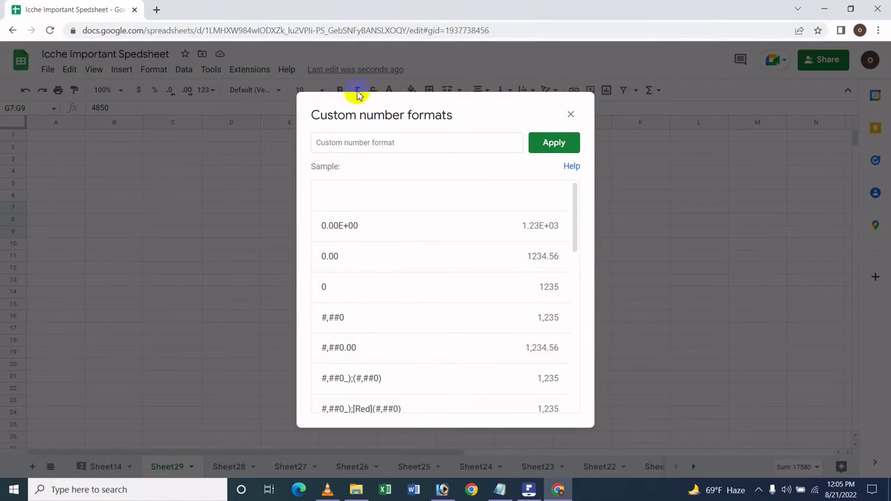
{"action": "left_click_drag", "start_coordinate": [338, 115], "coordinate": [449, 111]}
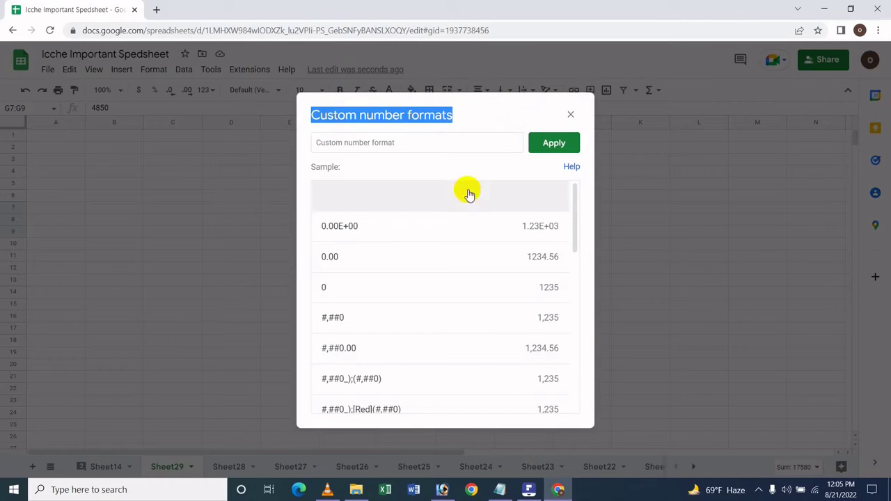
{"action": "left_click", "coordinate": [504, 130]}
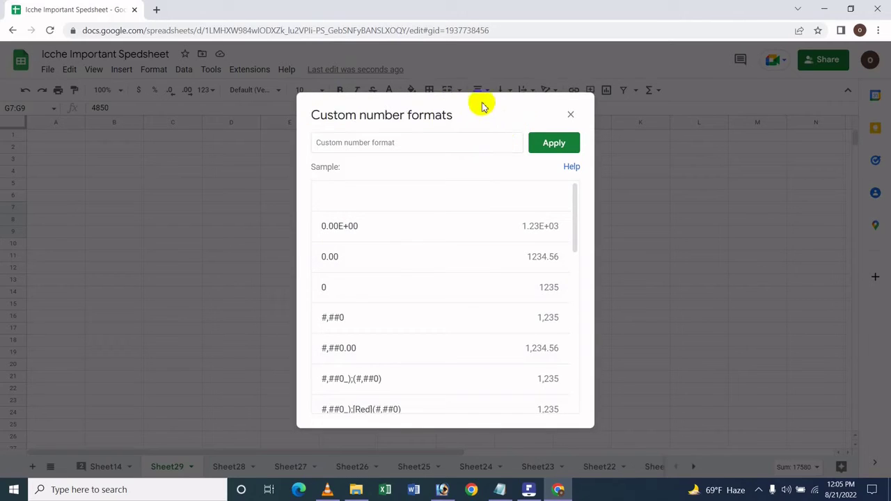
{"action": "left_click", "coordinate": [382, 149]}
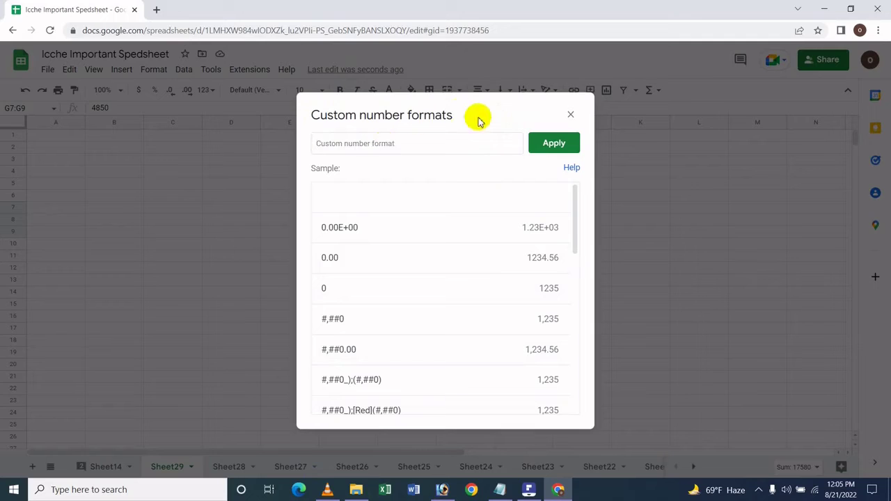
{"action": "scroll", "coordinate": [402, 256], "scroll_direction": "down", "scroll_amount": 4}
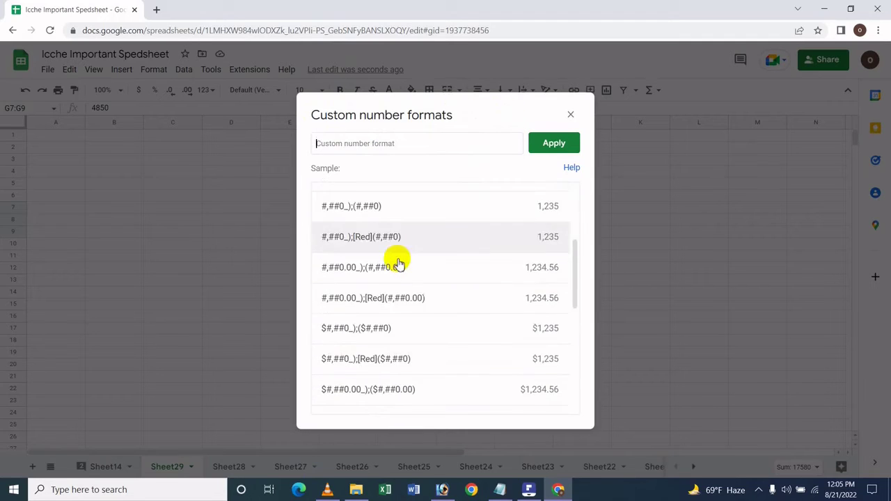
{"action": "scroll", "coordinate": [398, 261], "scroll_direction": "up", "scroll_amount": 4}
{"action": "scroll", "coordinate": [398, 261], "scroll_direction": "down", "scroll_amount": 3}
{"action": "scroll", "coordinate": [398, 263], "scroll_direction": "up", "scroll_amount": 3}
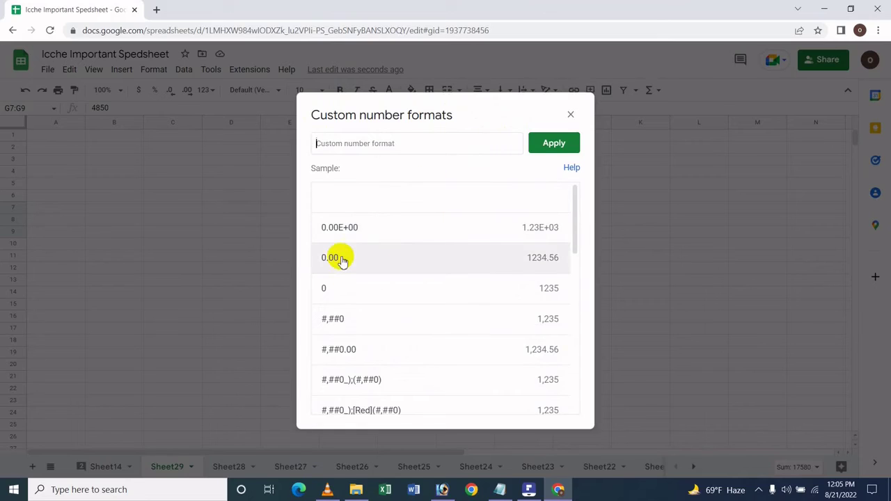
{"action": "scroll", "coordinate": [342, 260], "scroll_direction": "down", "scroll_amount": 3}
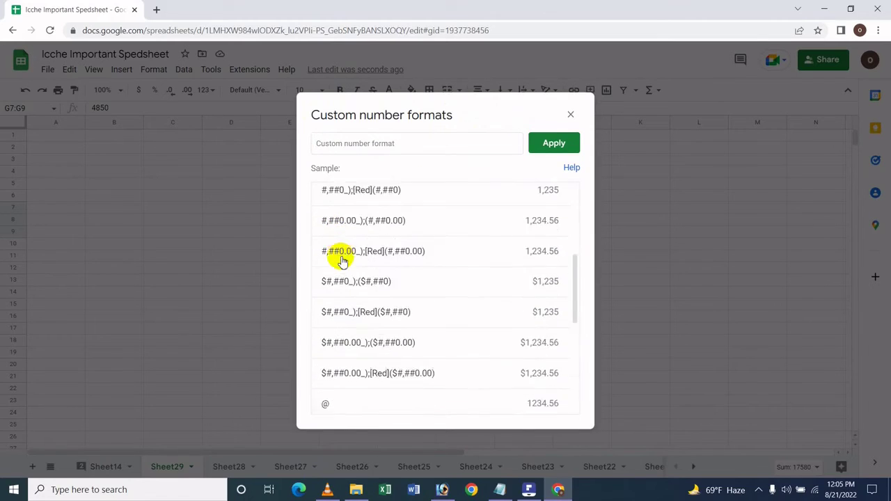
{"action": "scroll", "coordinate": [342, 262], "scroll_direction": "up", "scroll_amount": 2}
{"action": "scroll", "coordinate": [342, 261], "scroll_direction": "up", "scroll_amount": 2}
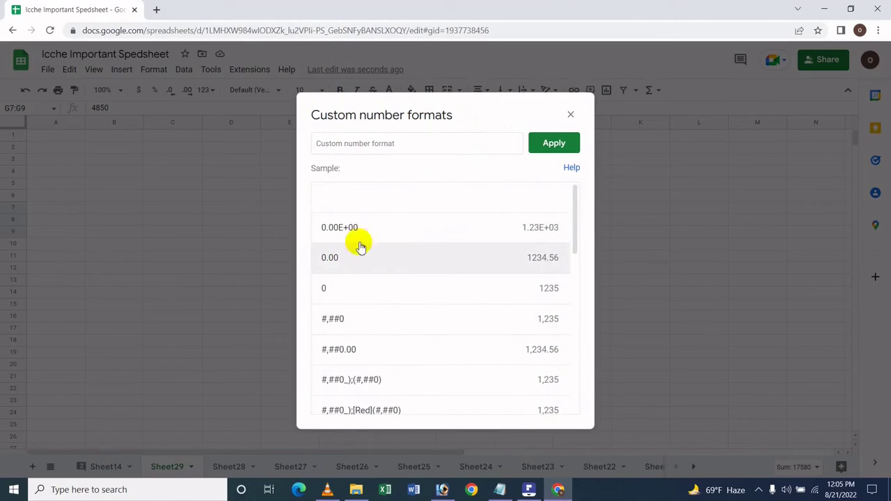
{"action": "left_click", "coordinate": [338, 267]}
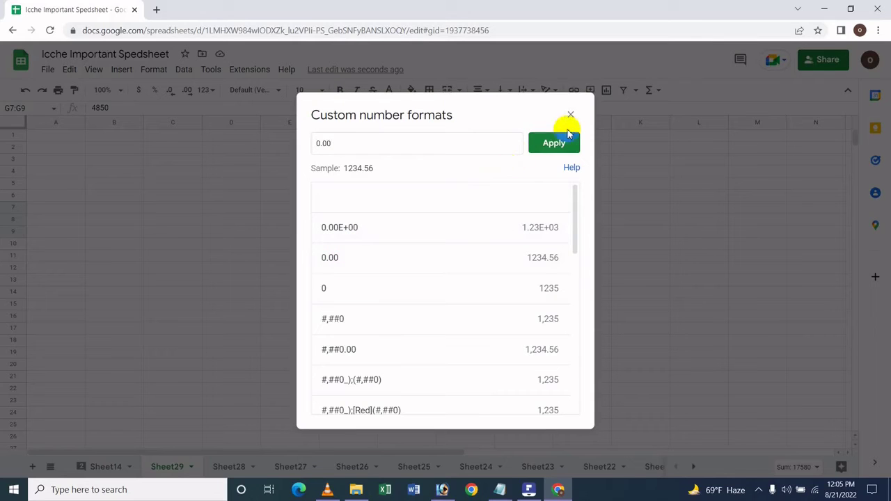
{"action": "left_click", "coordinate": [554, 148]}
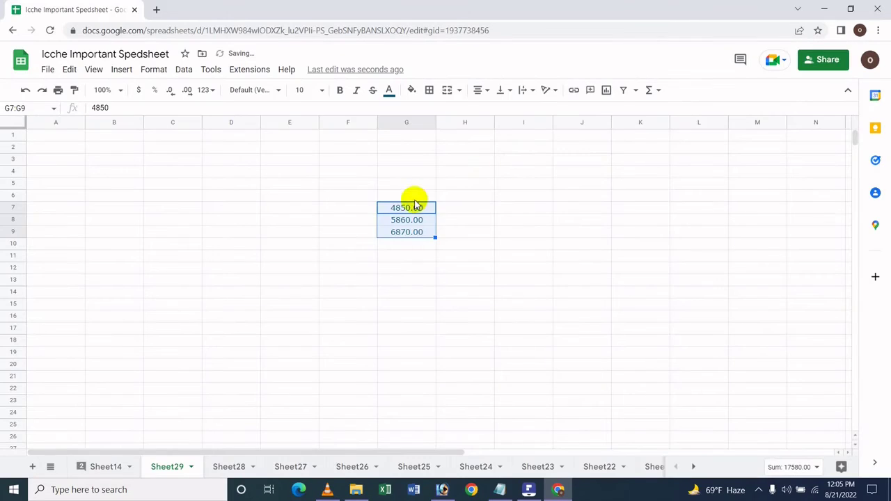
- Apply the custom number format 0.00% to cells G7:G9
{"action": "left_click", "coordinate": [212, 93]}
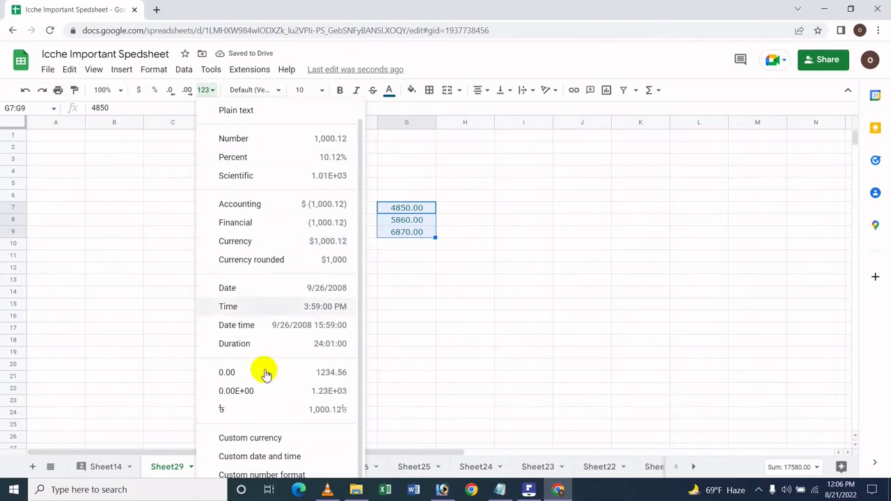
{"action": "left_click", "coordinate": [270, 472]}
{"action": "scroll", "coordinate": [418, 270], "scroll_direction": "down", "scroll_amount": 3}
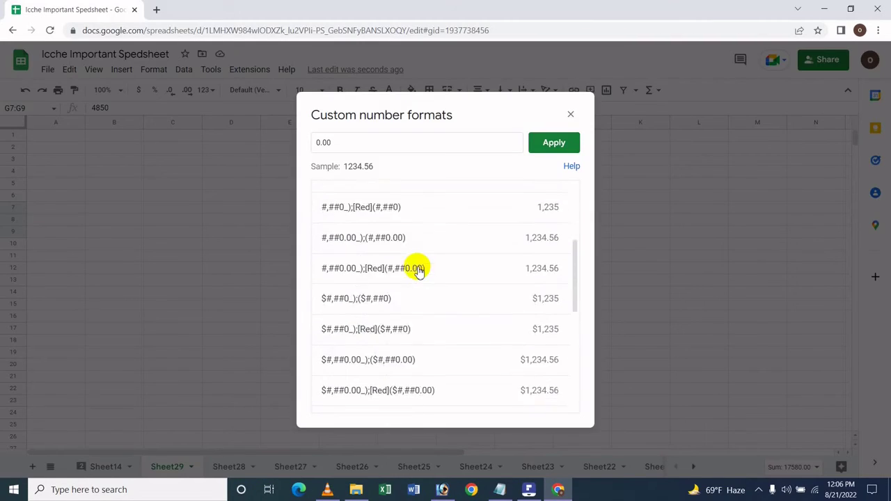
{"action": "scroll", "coordinate": [418, 270], "scroll_direction": "down", "scroll_amount": 2}
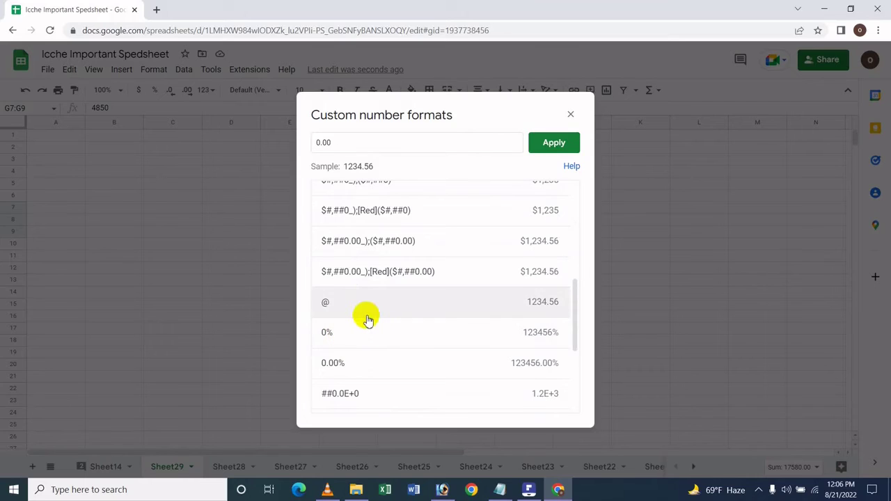
{"action": "scroll", "coordinate": [366, 328], "scroll_direction": "down", "scroll_amount": 2}
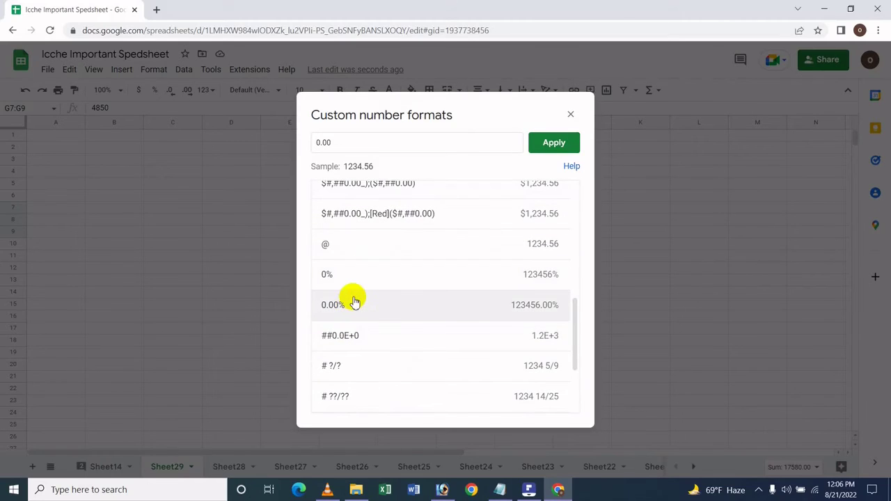
{"action": "left_click", "coordinate": [353, 299]}
{"action": "left_click", "coordinate": [568, 142]}
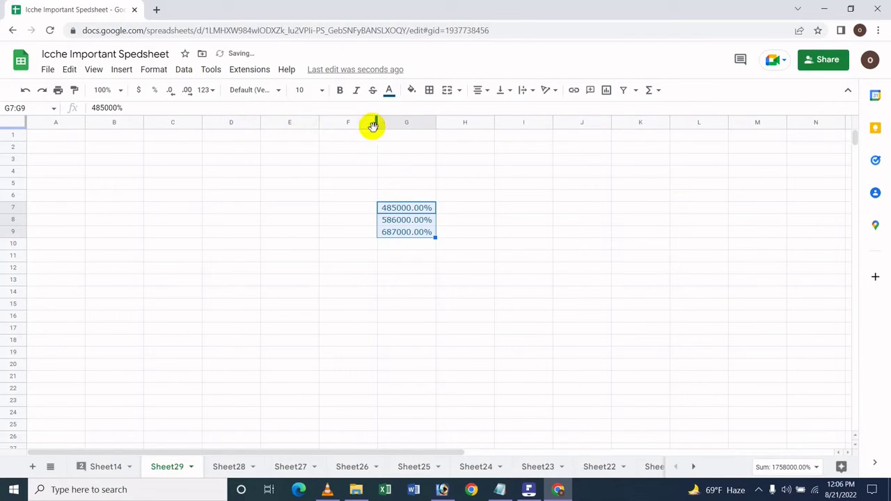
- Open the help article linked from the custom number formats and read its computer and Android instructions
{"action": "left_click", "coordinate": [212, 91]}
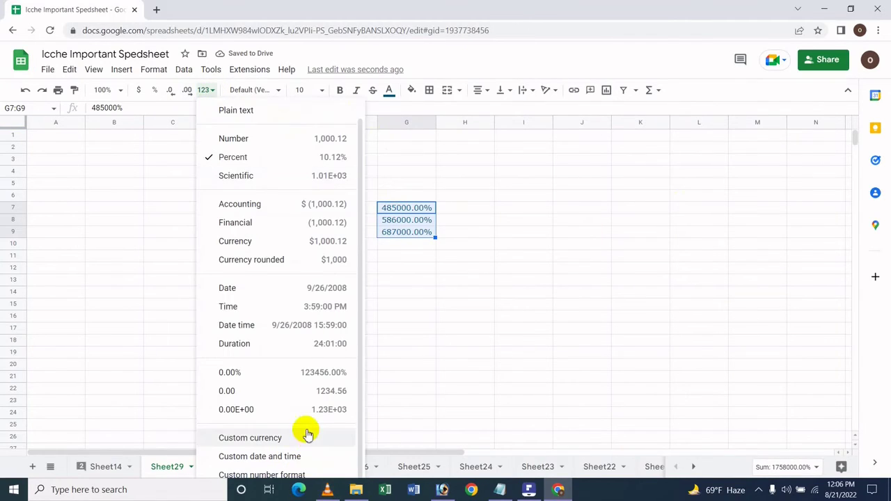
{"action": "left_click", "coordinate": [240, 472]}
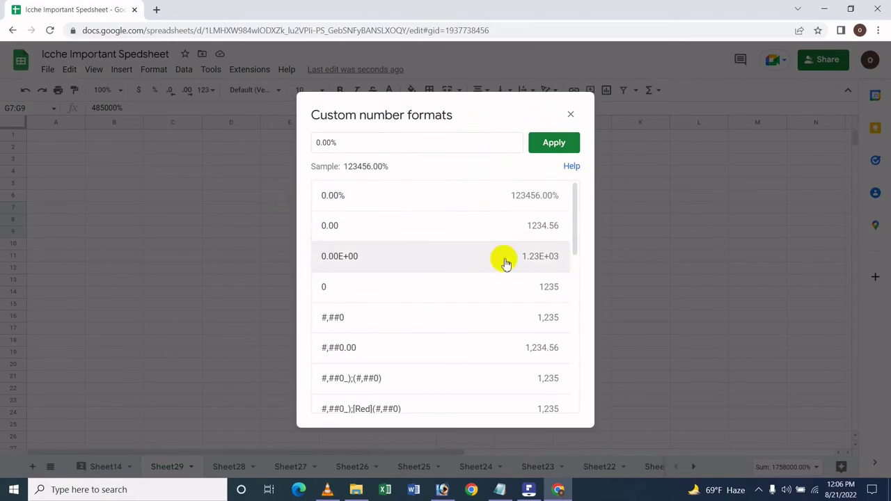
{"action": "left_click", "coordinate": [575, 167]}
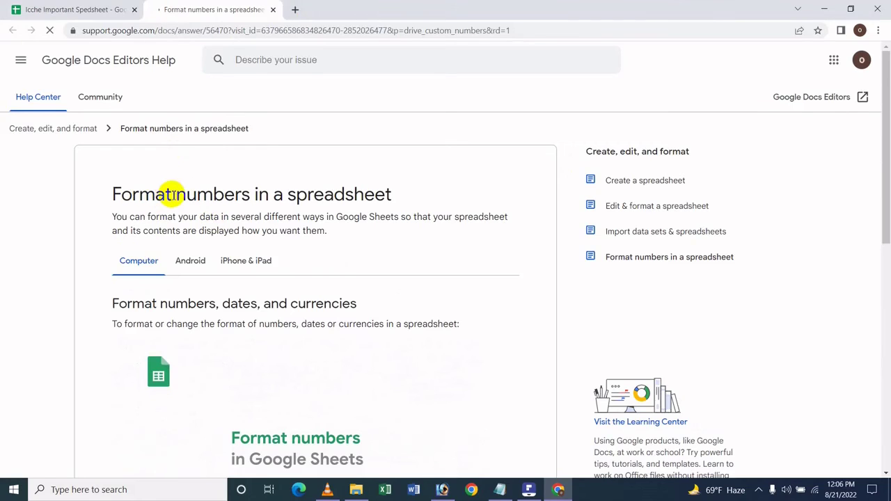
{"action": "scroll", "coordinate": [170, 188], "scroll_direction": "down", "scroll_amount": 2}
{"action": "scroll", "coordinate": [170, 188], "scroll_direction": "up", "scroll_amount": 2}
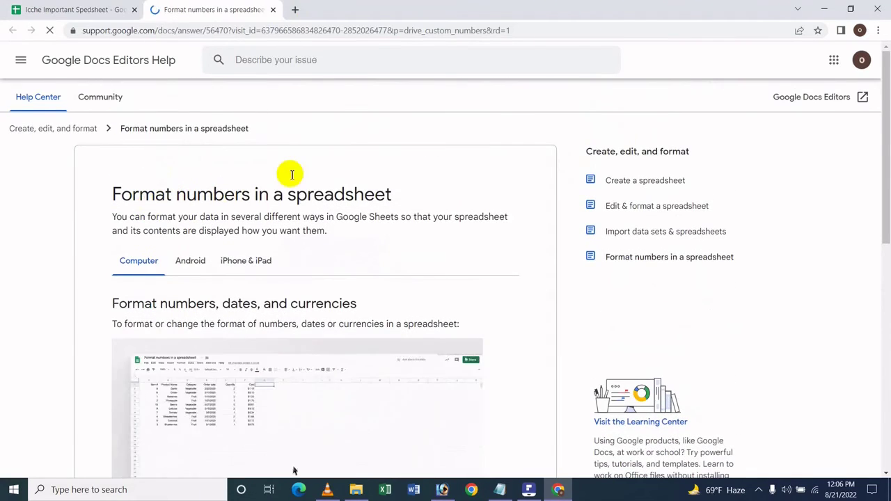
{"action": "scroll", "coordinate": [223, 245], "scroll_direction": "down", "scroll_amount": 1}
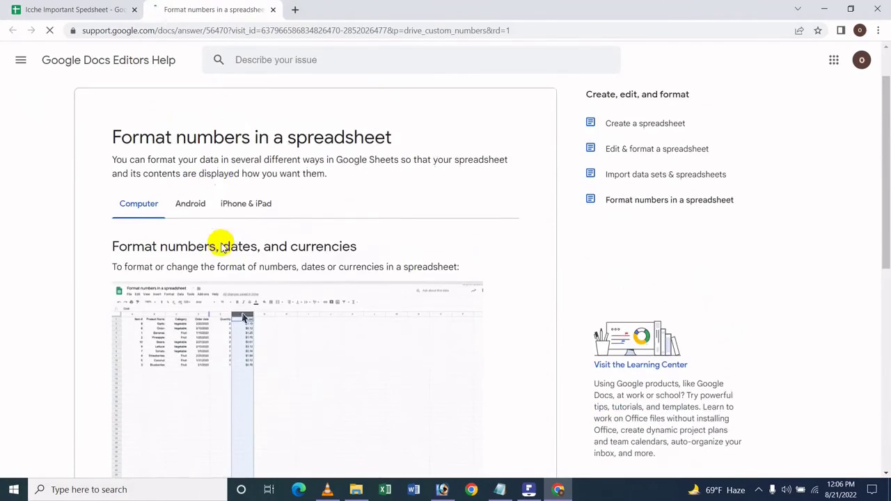
{"action": "scroll", "coordinate": [209, 208], "scroll_direction": "down", "scroll_amount": 1}
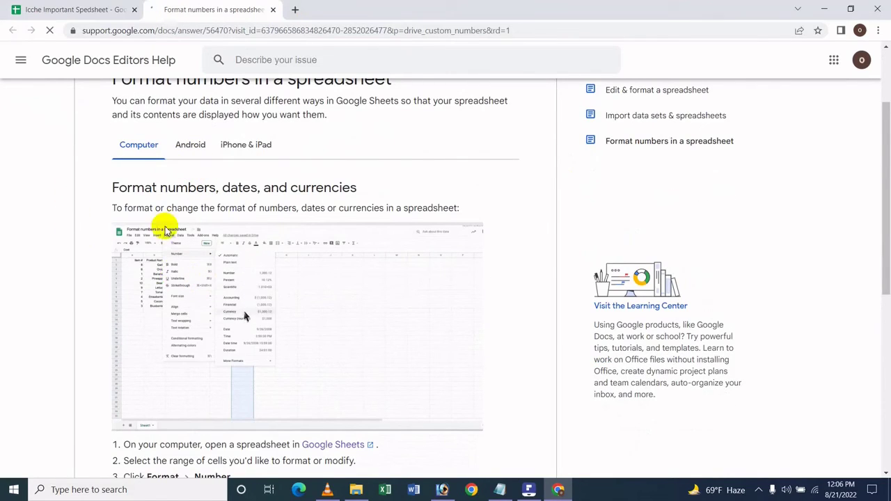
{"action": "left_click", "coordinate": [198, 149]}
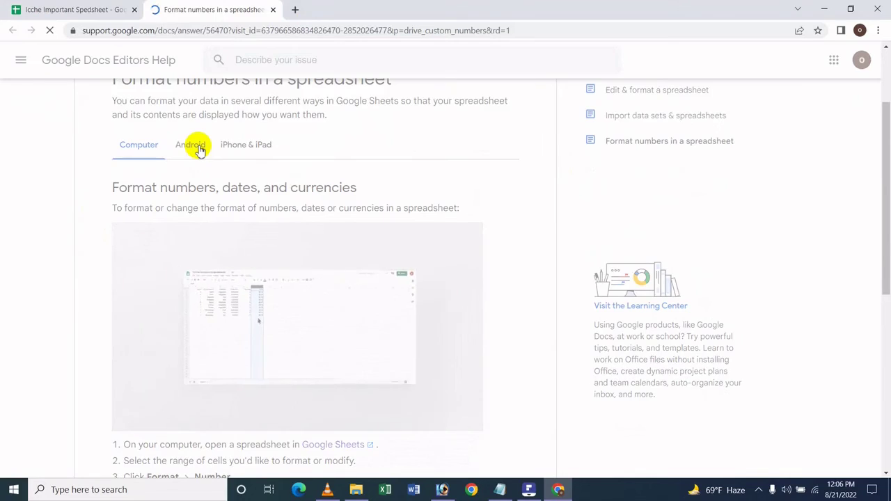
{"action": "scroll", "coordinate": [265, 174], "scroll_direction": "down", "scroll_amount": 3}
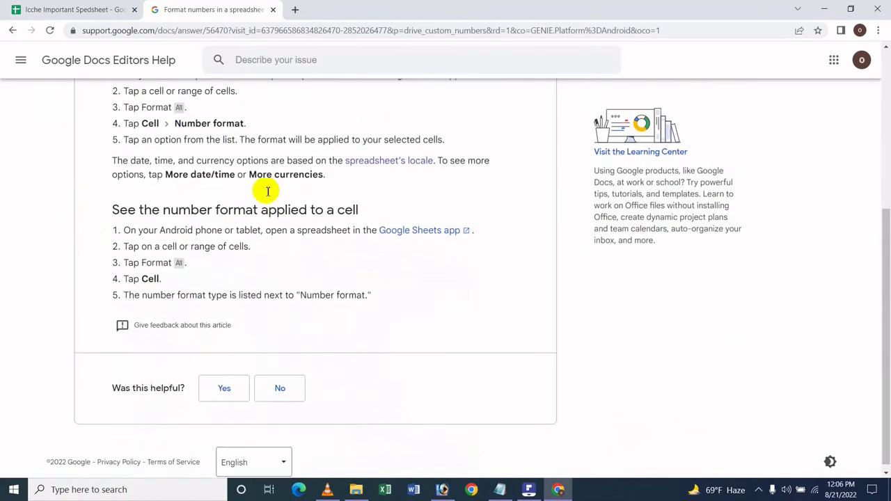
- Check the help article's iPhone & iPad version, read the computer instructions for formatting numbers, and close the article
{"action": "scroll", "coordinate": [267, 191], "scroll_direction": "up", "scroll_amount": 3}
{"action": "left_click", "coordinate": [251, 159]}
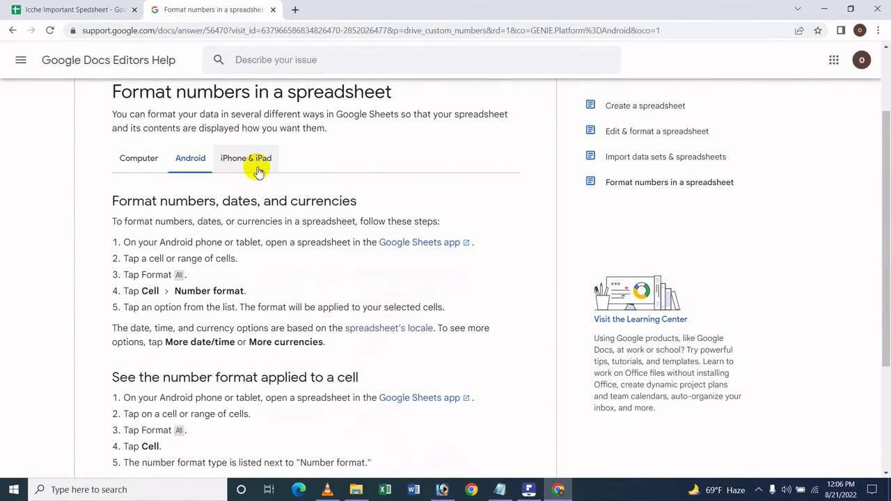
{"action": "left_click", "coordinate": [128, 162]}
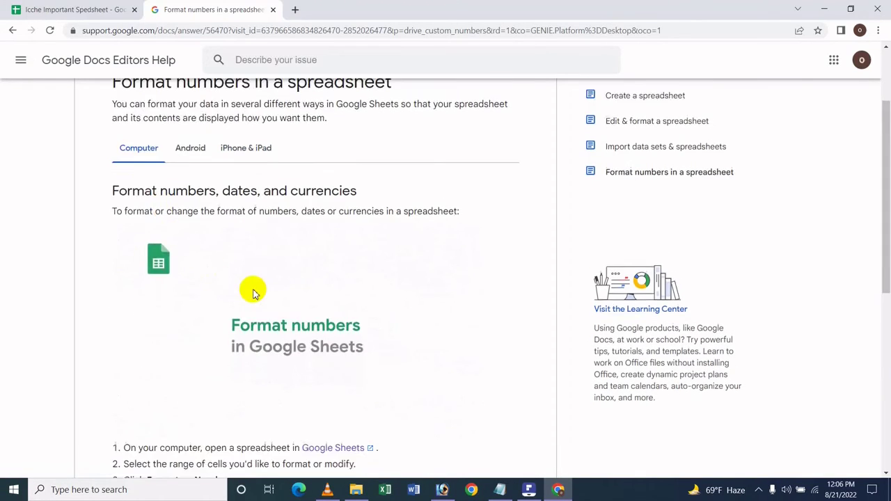
{"action": "scroll", "coordinate": [252, 292], "scroll_direction": "down", "scroll_amount": 1}
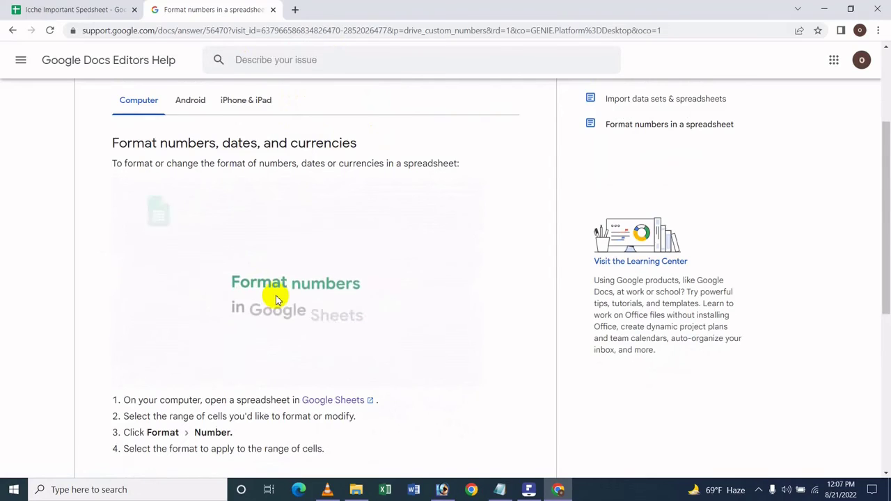
{"action": "left_click", "coordinate": [272, 9]}
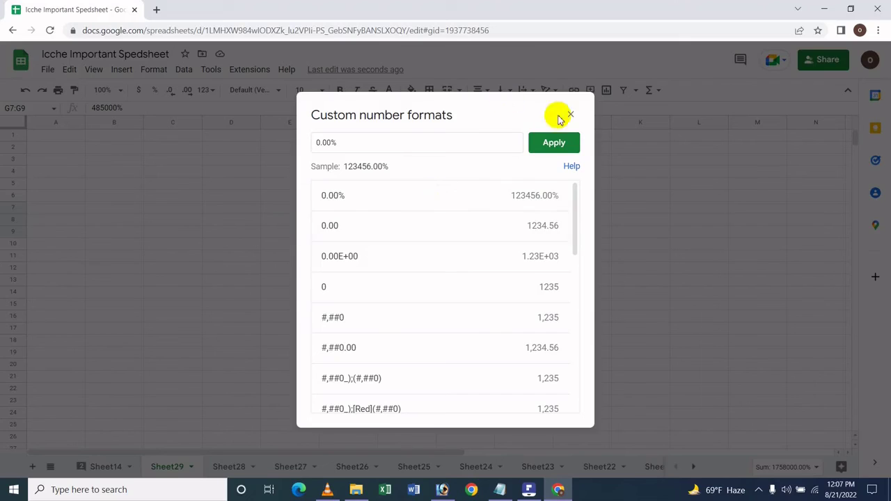
- Reopen the custom number formats help article, read its custom date and custom currency formatting sections, and close it
{"action": "left_click", "coordinate": [571, 165]}
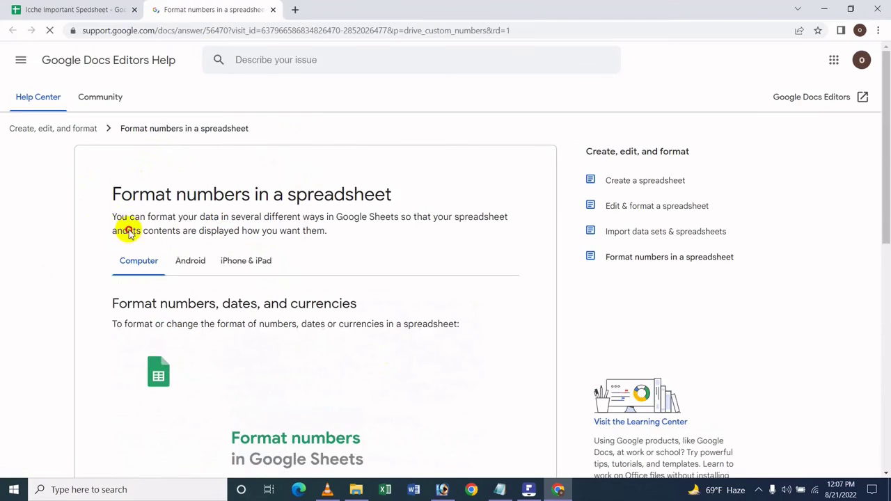
{"action": "left_click_drag", "start_coordinate": [129, 232], "coordinate": [299, 252]}
{"action": "scroll", "coordinate": [299, 253], "scroll_direction": "down", "scroll_amount": 5}
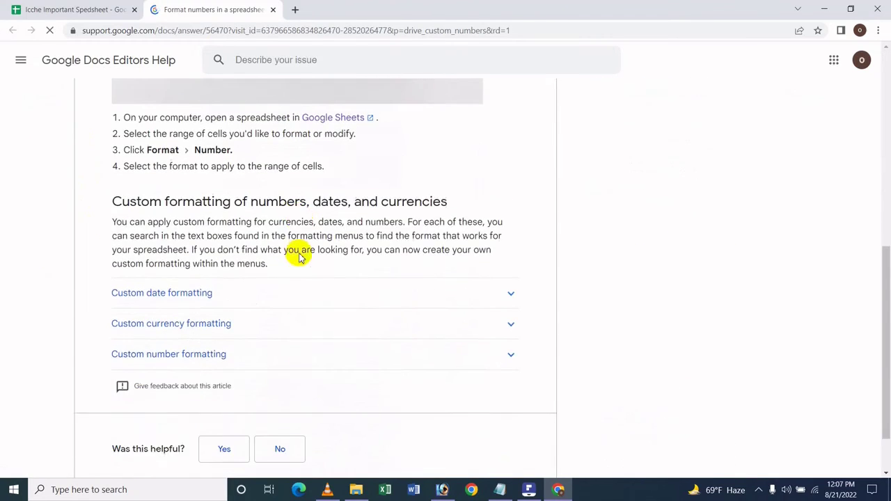
{"action": "scroll", "coordinate": [298, 256], "scroll_direction": "down", "scroll_amount": 1}
{"action": "left_click", "coordinate": [306, 230]}
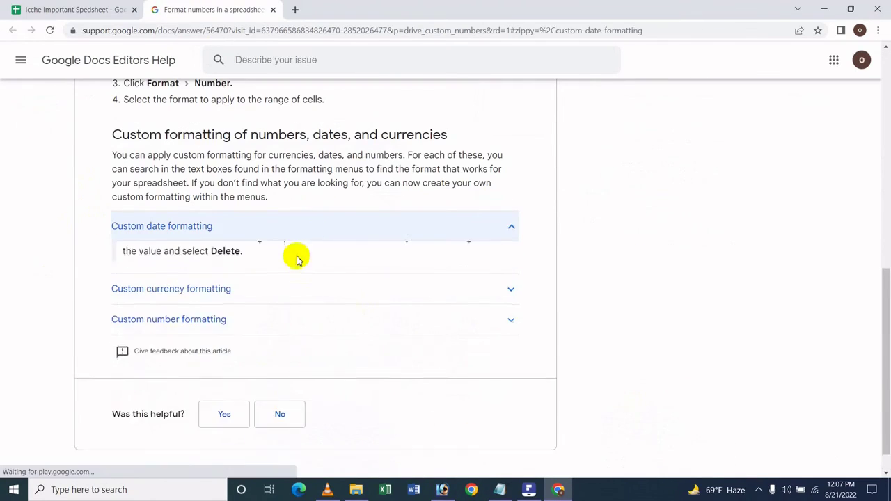
{"action": "scroll", "coordinate": [240, 363], "scroll_direction": "down", "scroll_amount": 4}
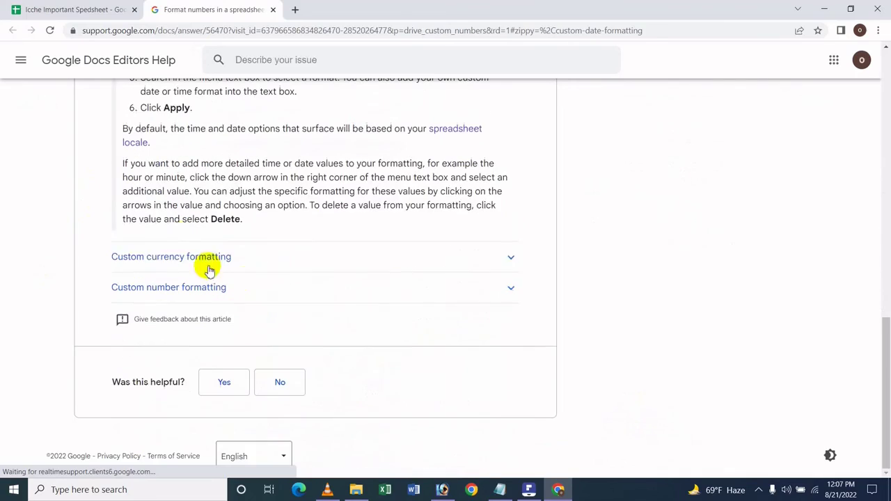
{"action": "left_click", "coordinate": [175, 259]}
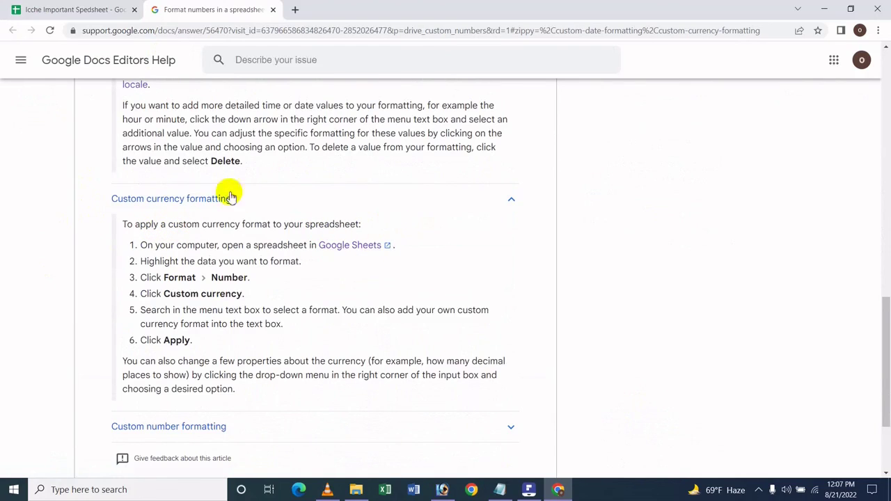
{"action": "left_click", "coordinate": [273, 10]}
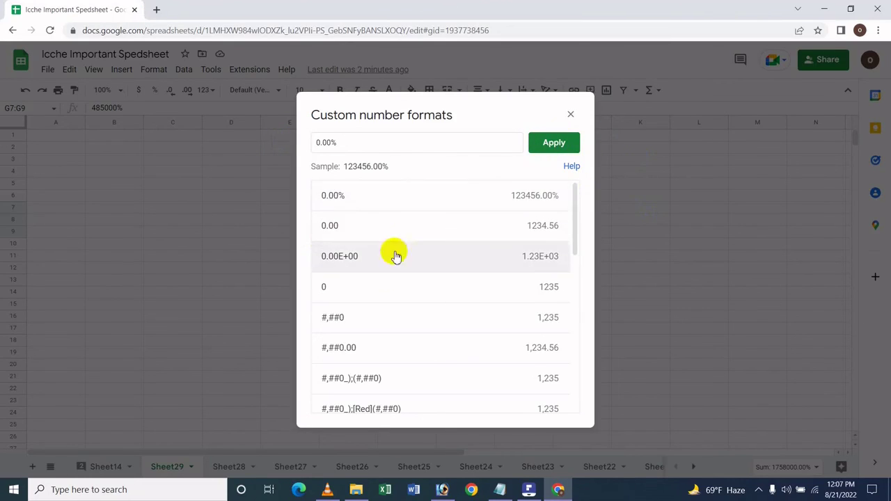
- Apply the custom number format 0.00% to cells G7:G9 and switch to the title document in PDFelement
{"action": "left_click", "coordinate": [552, 143]}
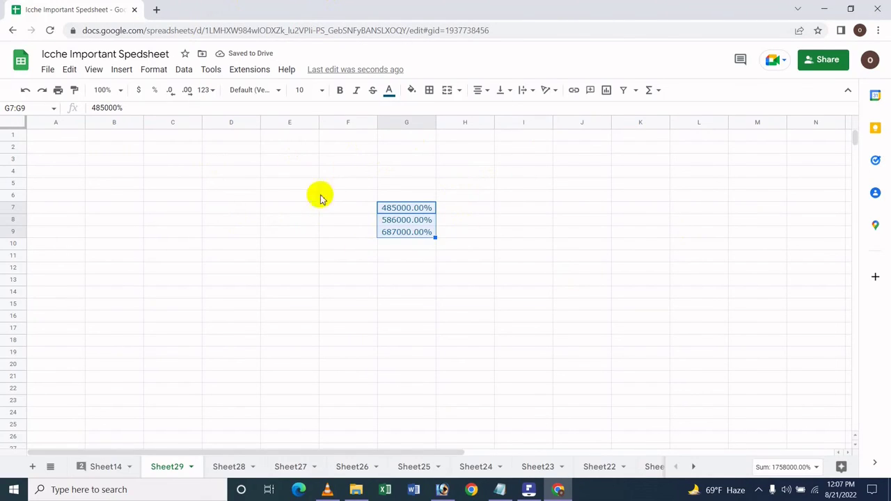
{"action": "left_click", "coordinate": [529, 490]}
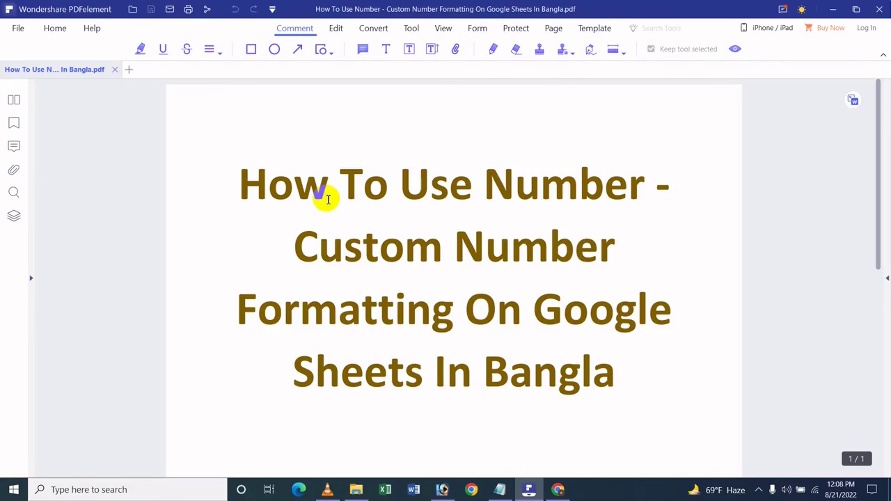